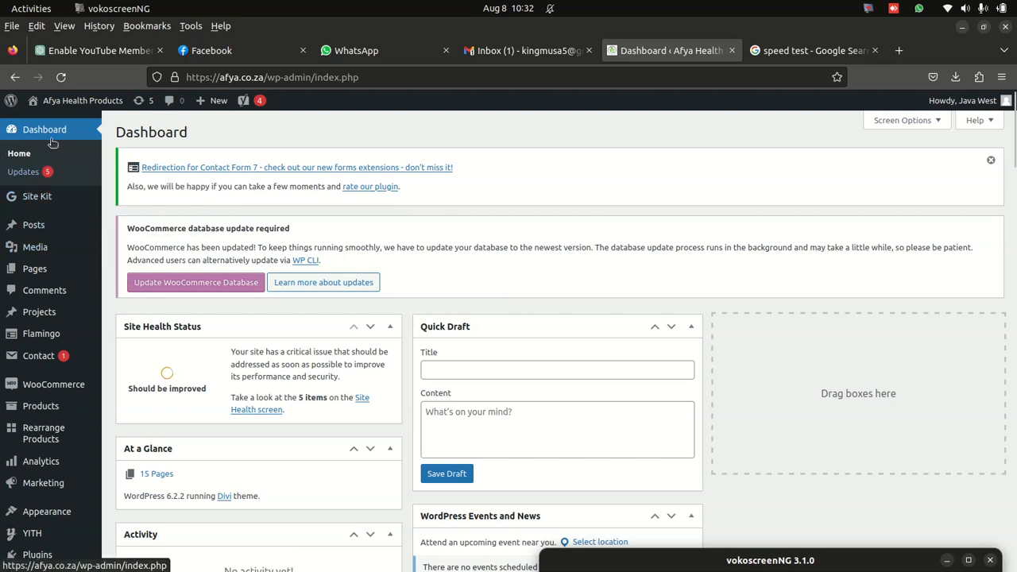
# - Switch to Gmail, open the newest Ozow Support email and read through the thread
pyautogui.click(520, 52)
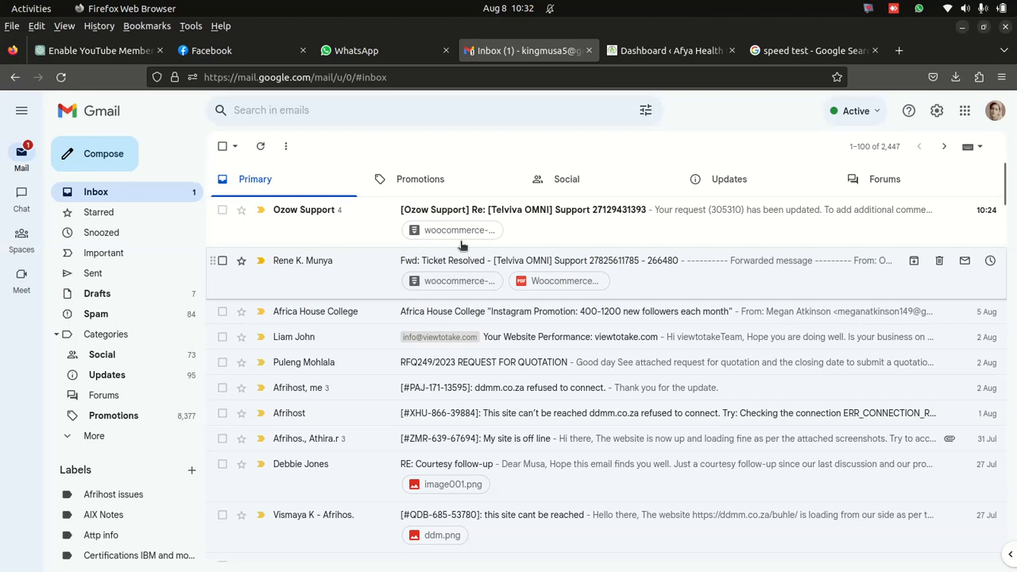
pyautogui.click(542, 222)
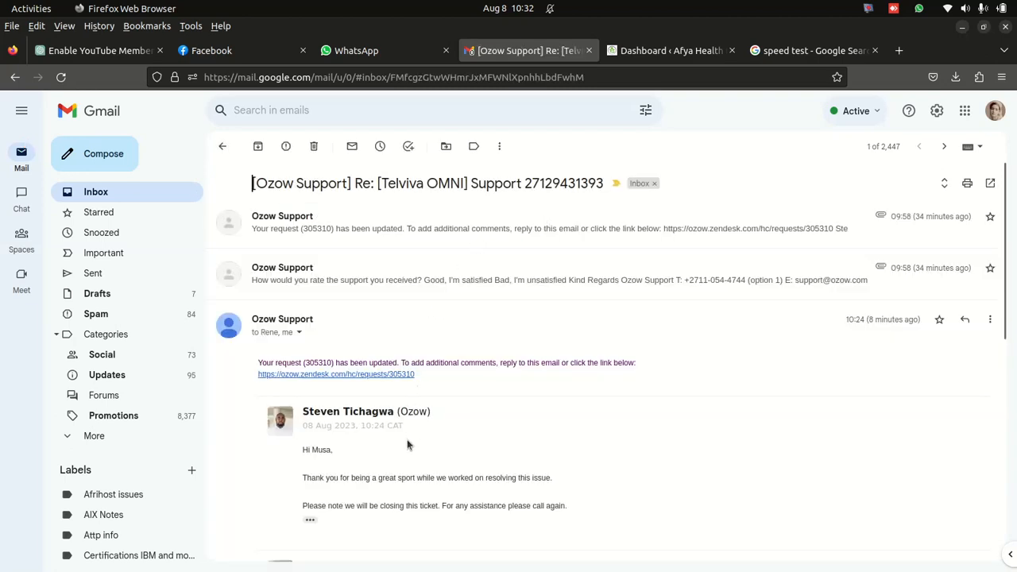
pyautogui.scroll(-10, 397, 413)
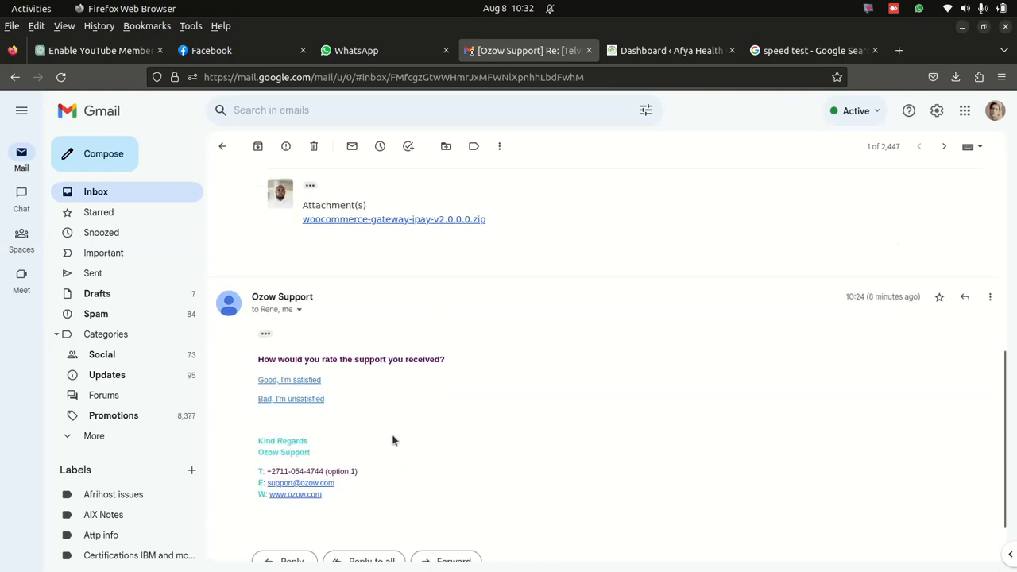
pyautogui.scroll(-2, 393, 439)
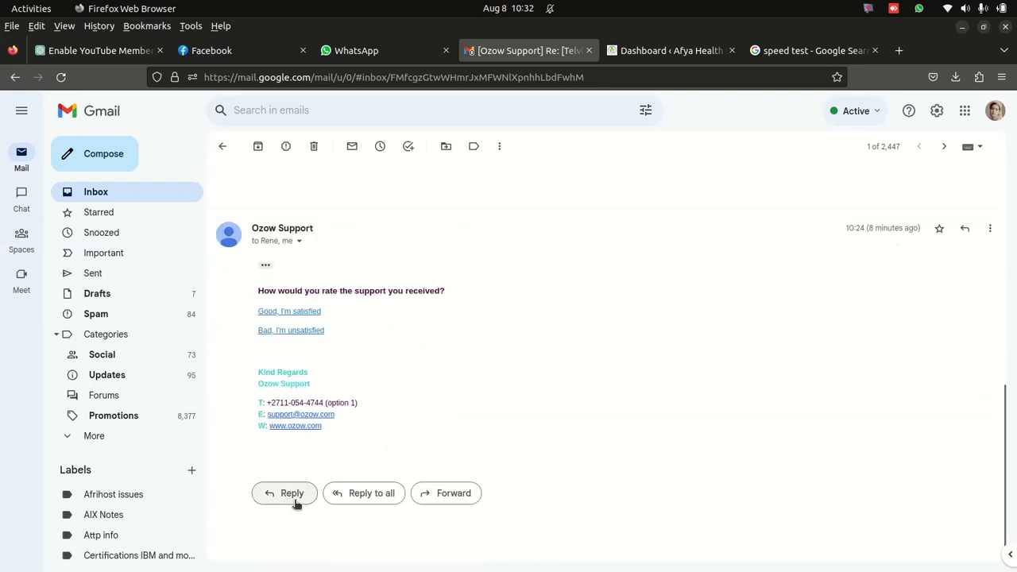
# - Expand the 09:58 Ozow Support message and locate its attachment woocommerce-gateway-ipay-v2.0.0.0.zip
pyautogui.scroll(5, 368, 438)
pyautogui.scroll(5, 403, 322)
pyautogui.click(401, 282)
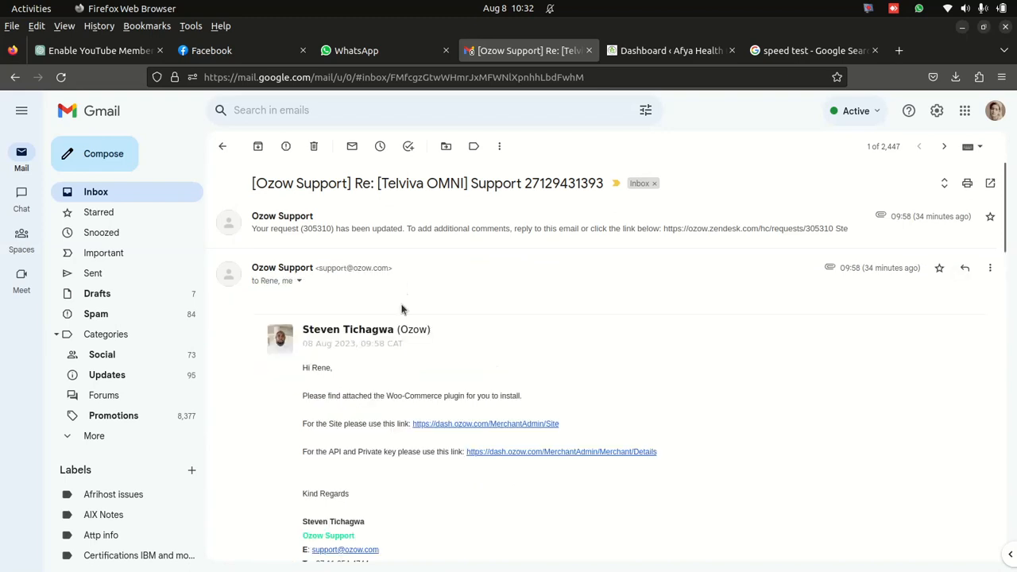
pyautogui.scroll(-10, 402, 306)
pyautogui.moveTo(310, 239)
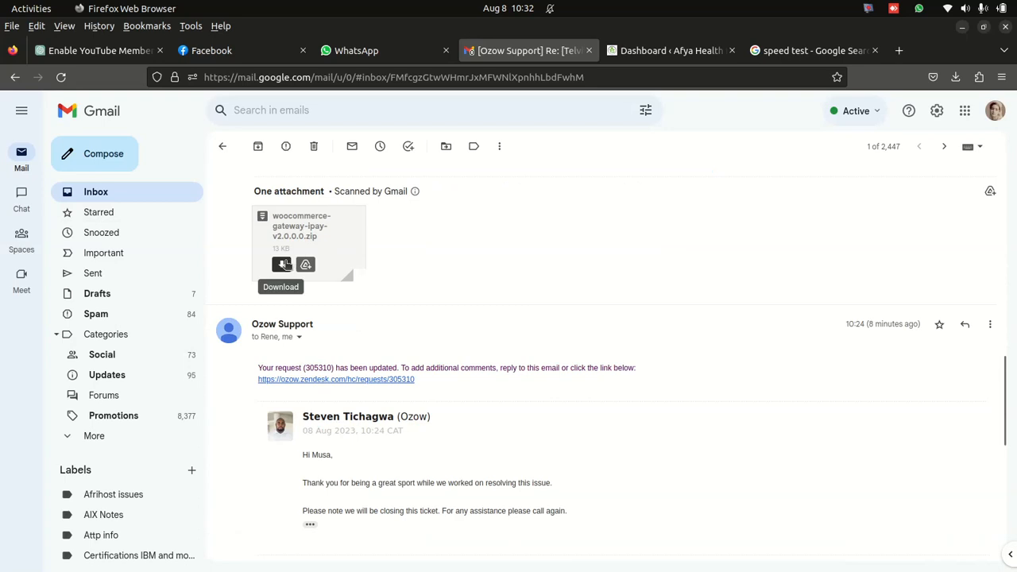
pyautogui.scroll(10, 397, 265)
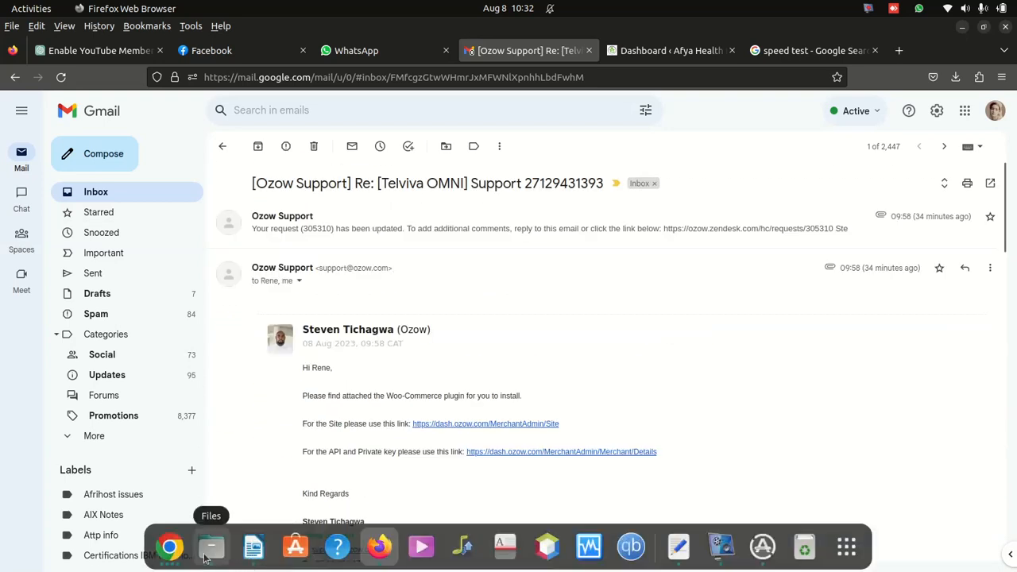
# - Find woocommerce-gateway-ipay-v2.0.0.0.zip in the Downloads folder of Files, then close the file manager
pyautogui.click(210, 548)
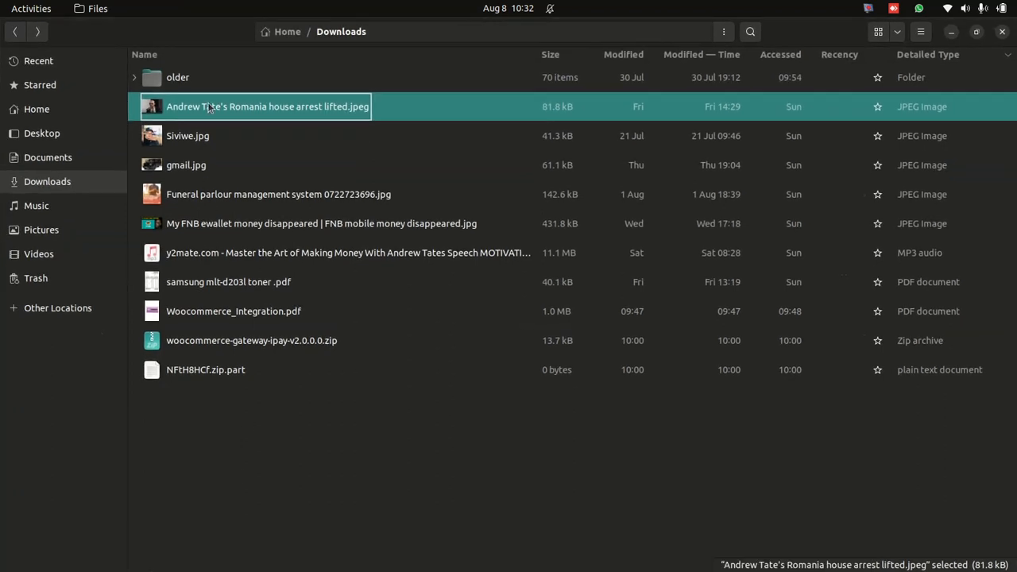
pyautogui.click(250, 342)
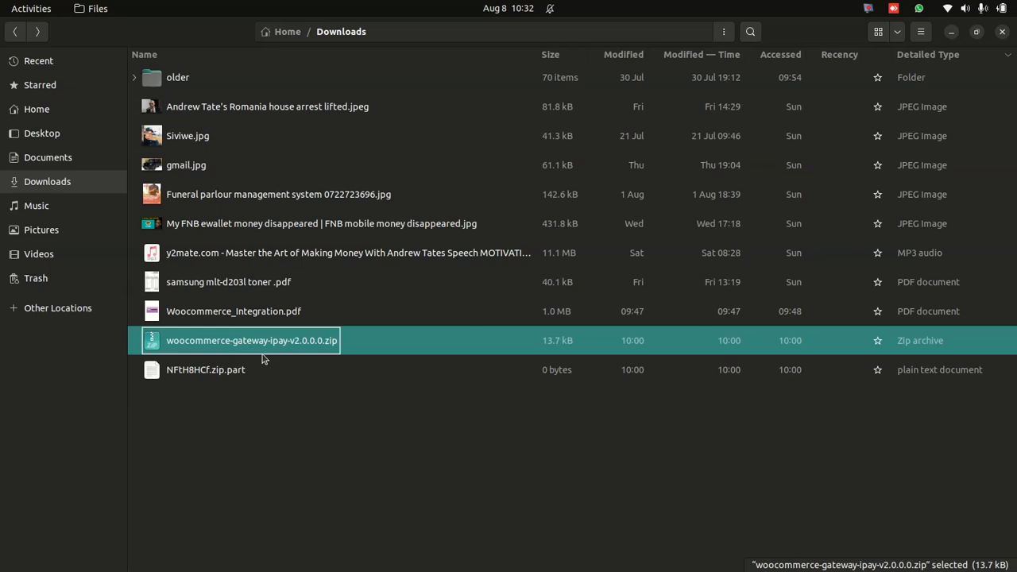
pyautogui.click(1001, 35)
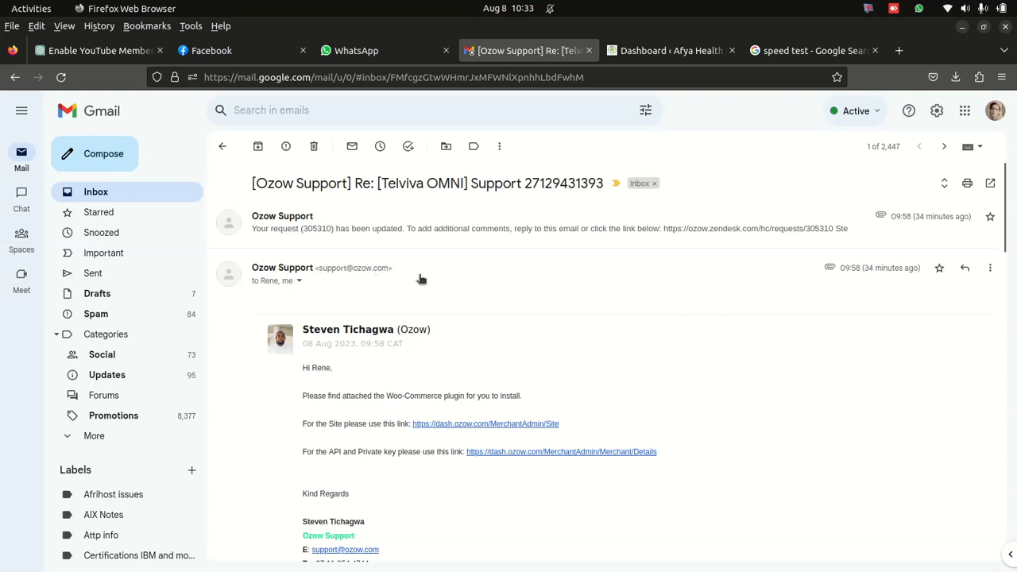
# - Switch to the Afya Health Products WordPress dashboard and open the page for adding new plugins
pyautogui.click(667, 54)
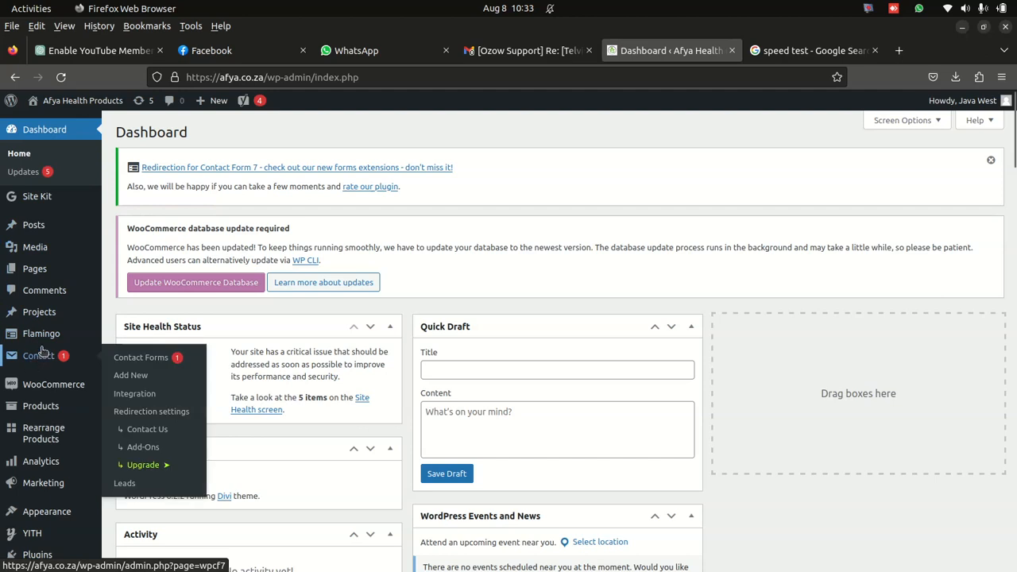
pyautogui.moveTo(38, 445)
pyautogui.scroll(-5, 38, 444)
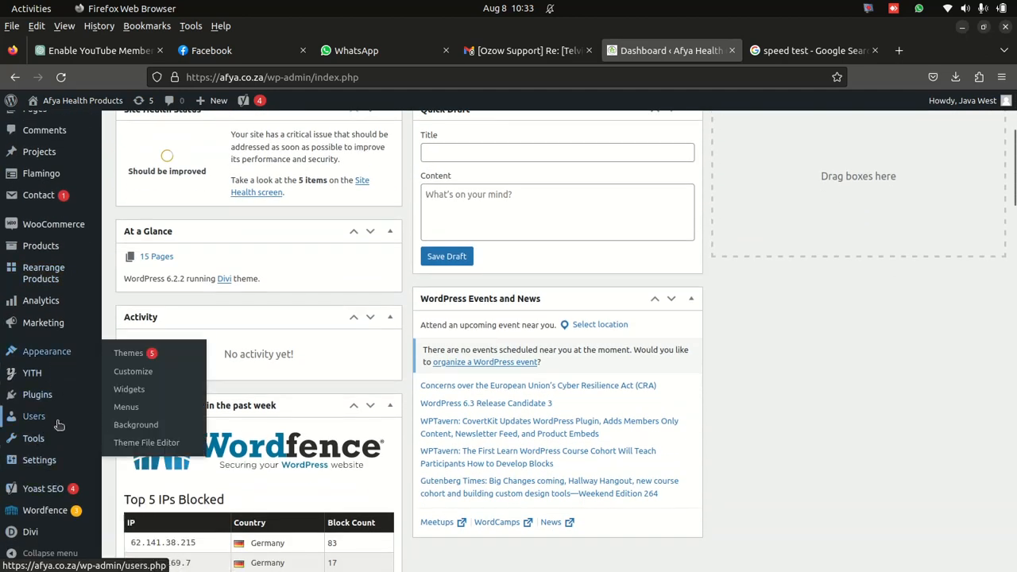
pyautogui.scroll(5, 60, 407)
pyautogui.click(40, 135)
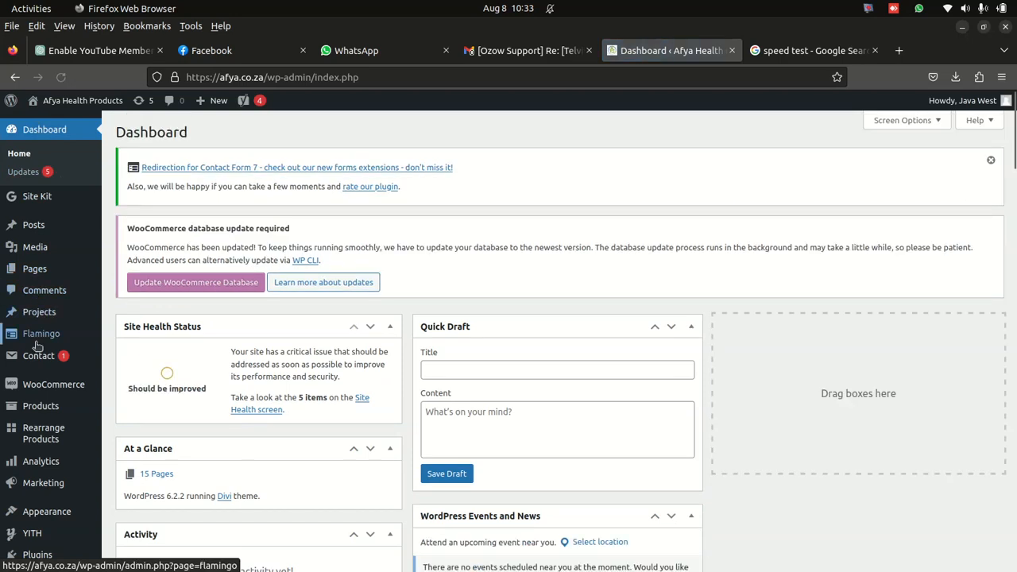
pyautogui.scroll(-5, 38, 346)
pyautogui.click(43, 403)
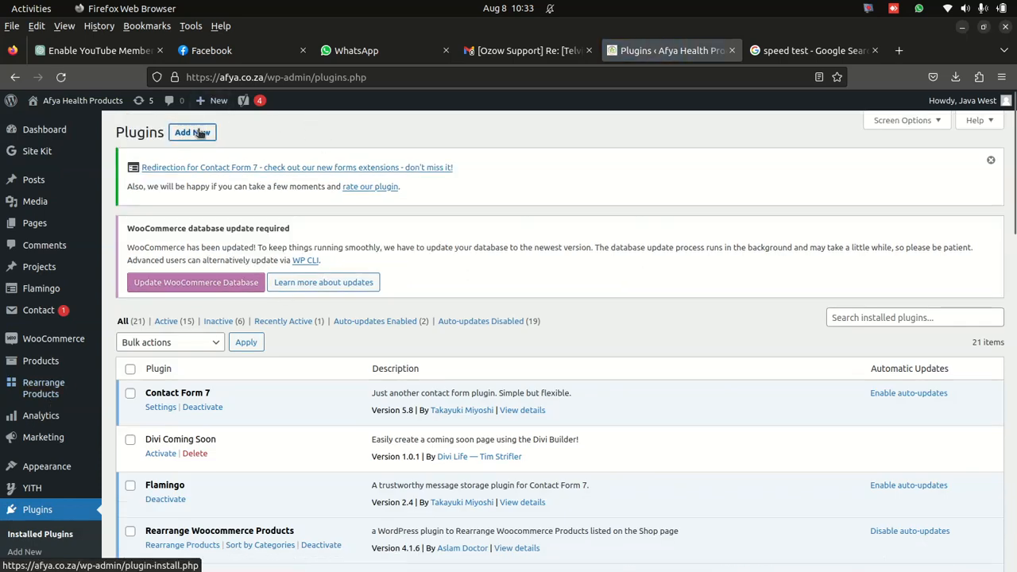
pyautogui.click(200, 132)
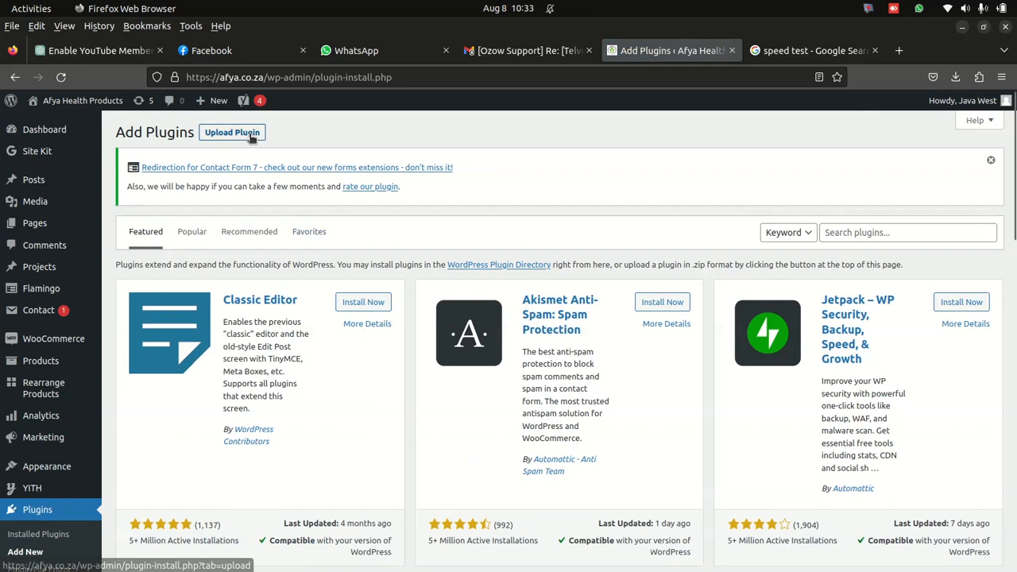
pyautogui.click(251, 136)
pyautogui.click(474, 320)
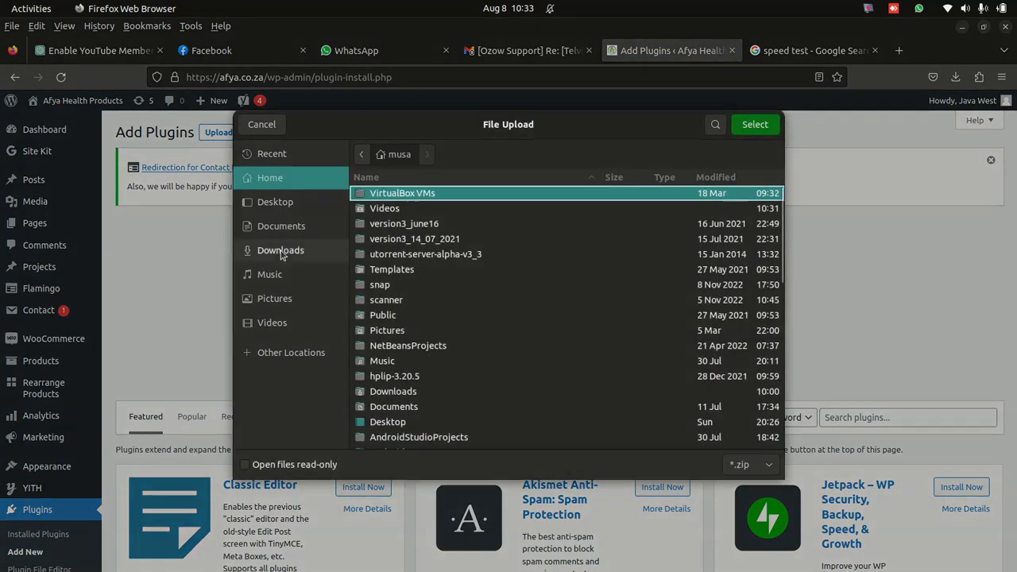
pyautogui.click(280, 251)
pyautogui.click(414, 213)
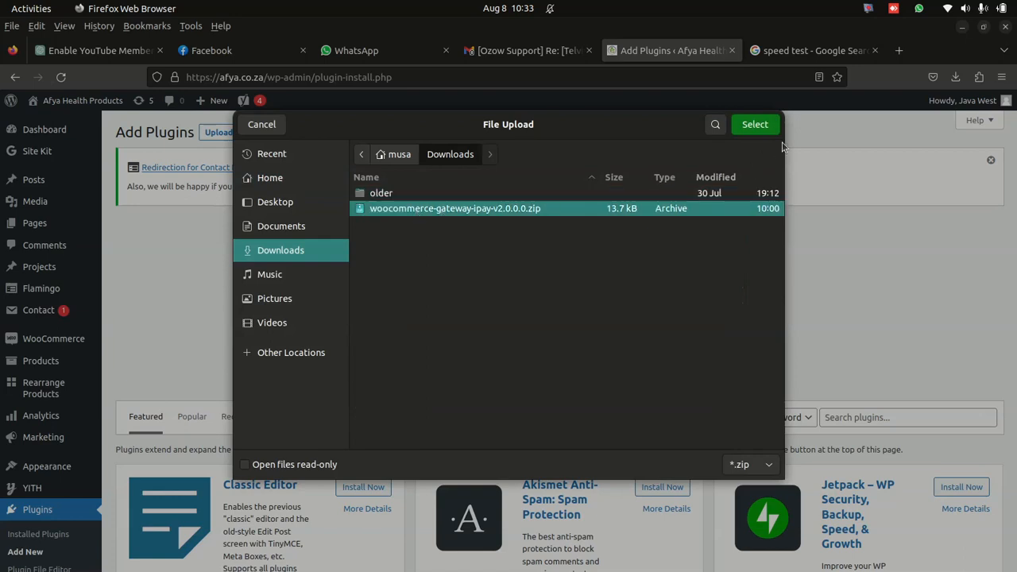
pyautogui.moveTo(96, 233)
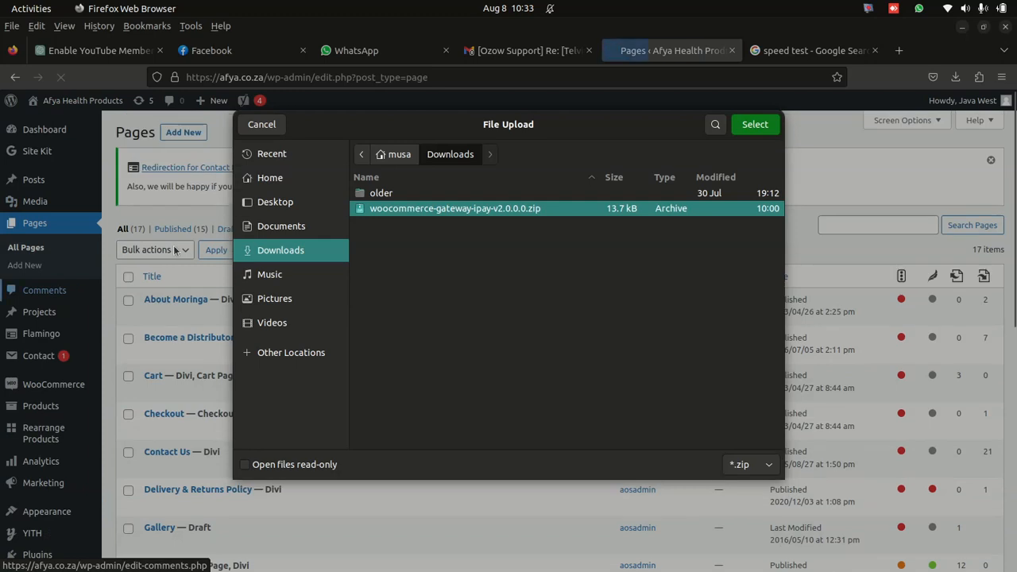
pyautogui.click(260, 124)
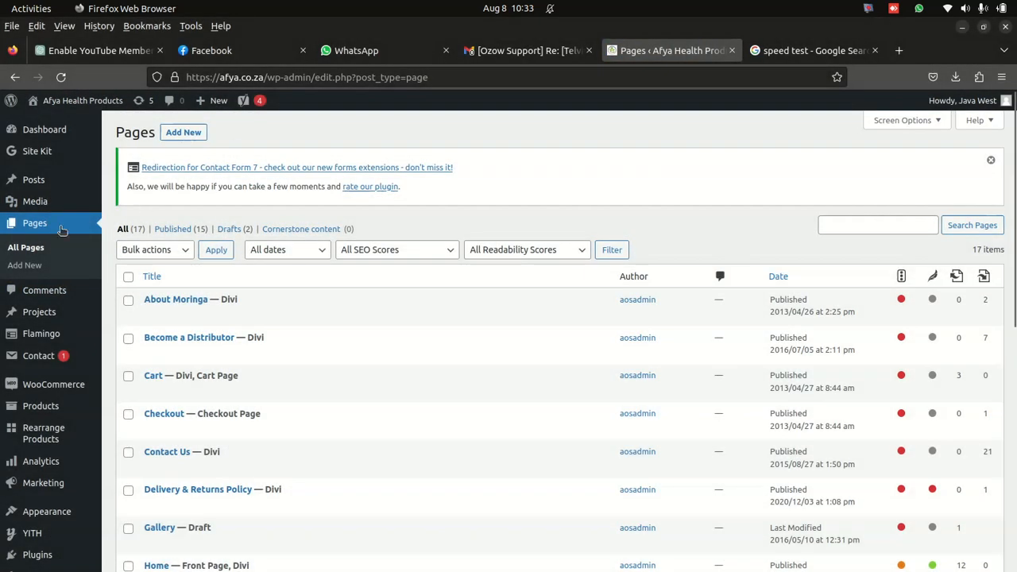
# - Open the list of installed plugins and locate the WooCommerce Ozow Gateway entry
pyautogui.scroll(-5, 48, 254)
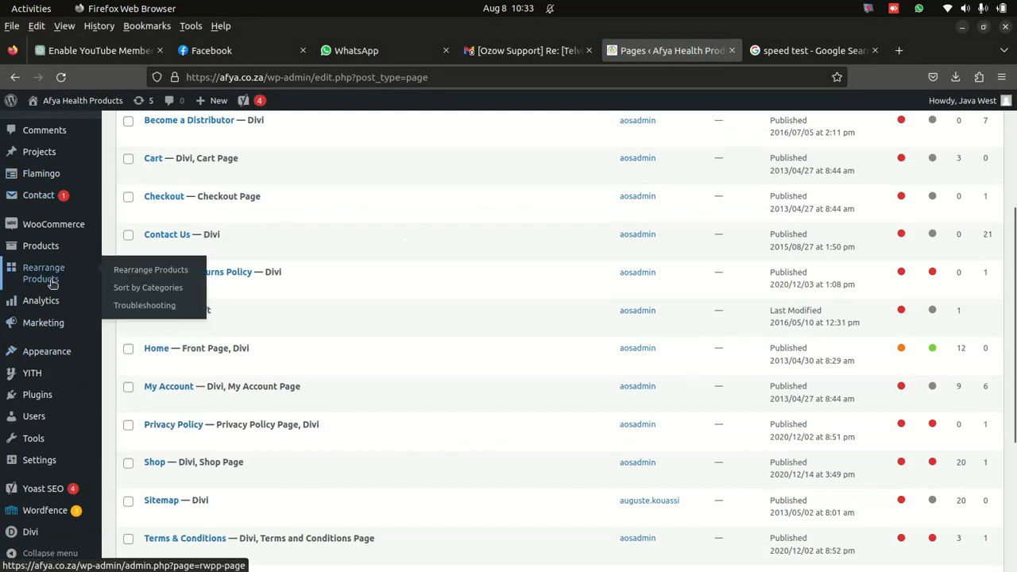
pyautogui.scroll(-5, 48, 393)
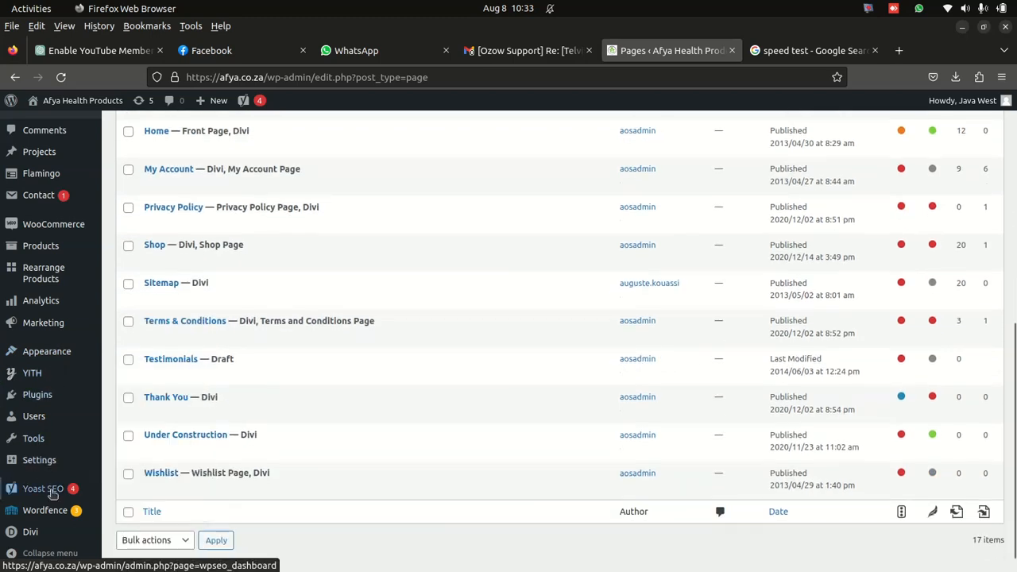
pyautogui.moveTo(59, 323)
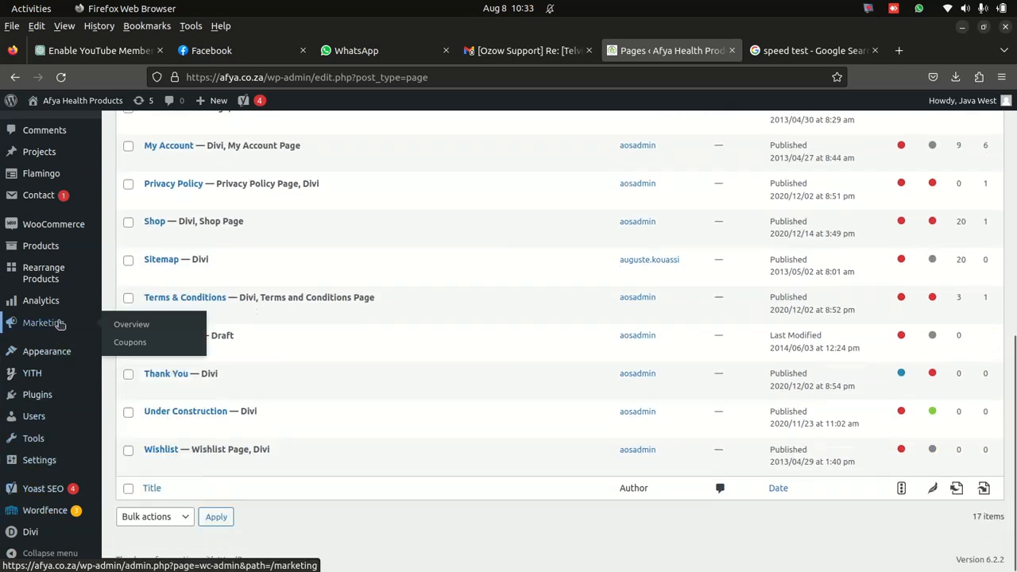
pyautogui.moveTo(60, 400)
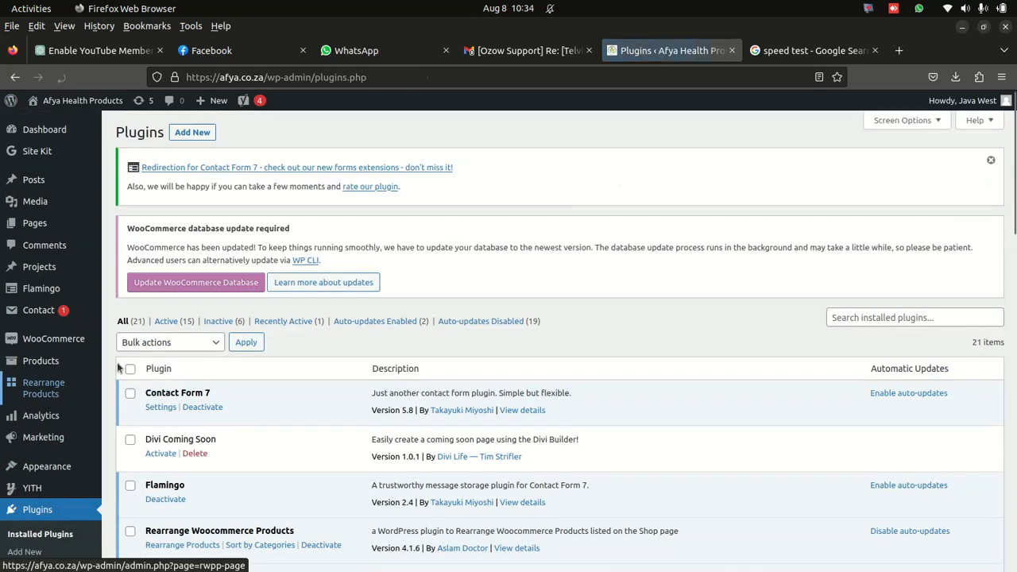
pyautogui.scroll(-3, 352, 386)
pyautogui.scroll(-5, 346, 375)
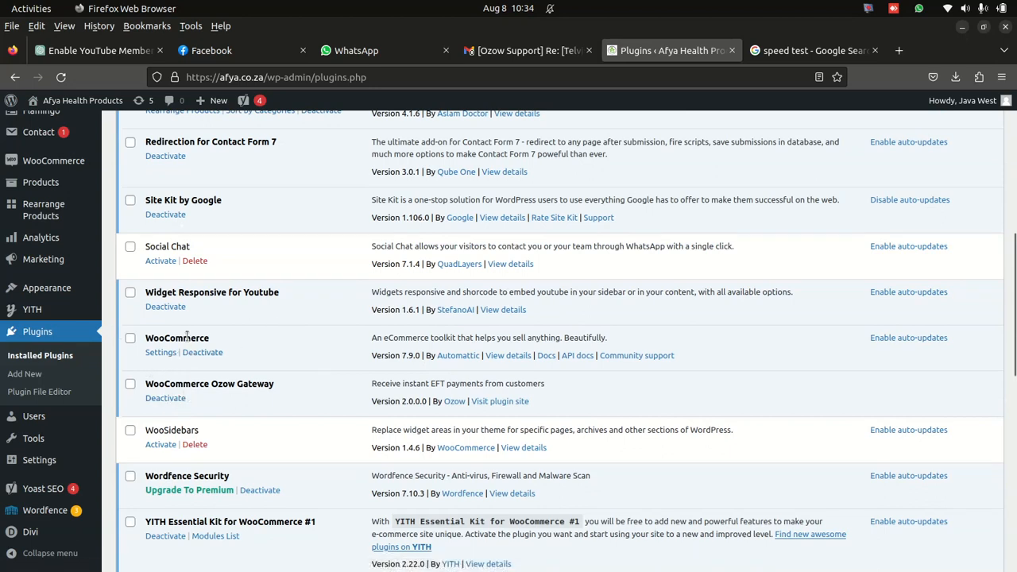
pyautogui.scroll(-3, 187, 336)
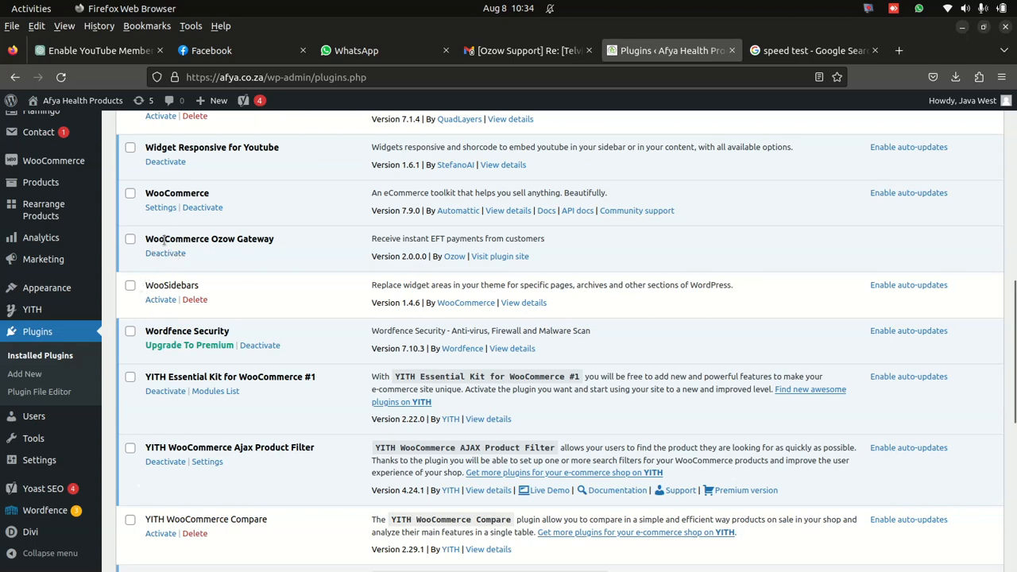
pyautogui.scroll(5, 393, 274)
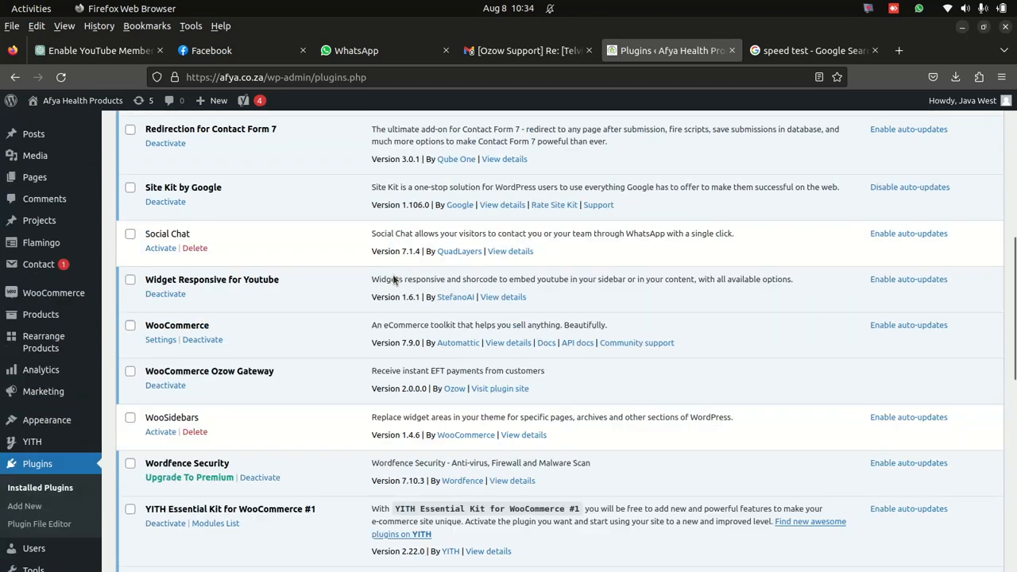
pyautogui.scroll(-3, 392, 274)
pyautogui.scroll(5, 392, 282)
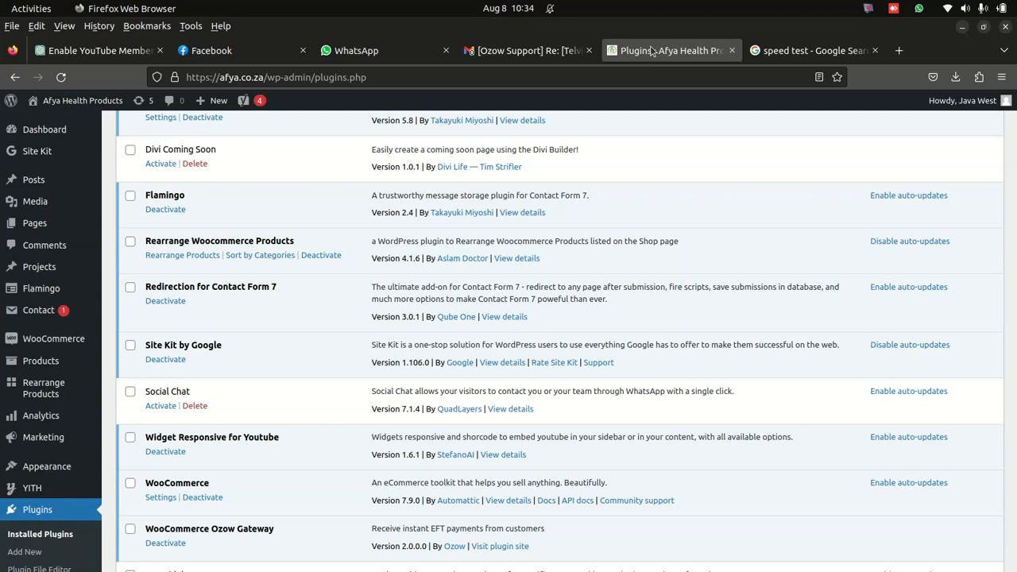
# - Open the MerchantAdmin/Site link from the Ozow Support email and go to the email and password fields of the merchant login form
pyautogui.click(528, 50)
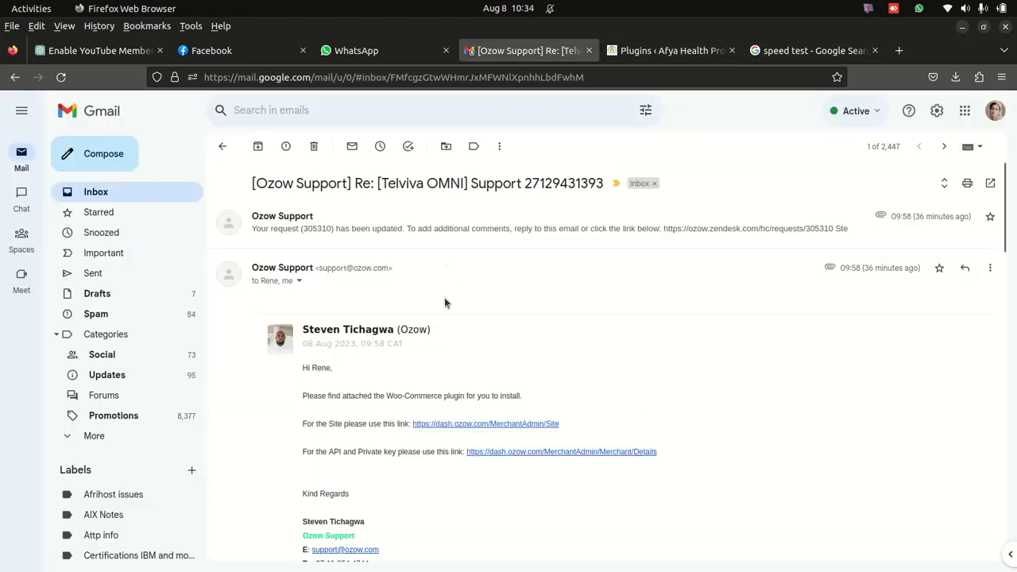
pyautogui.scroll(-5, 446, 291)
pyautogui.scroll(4, 409, 343)
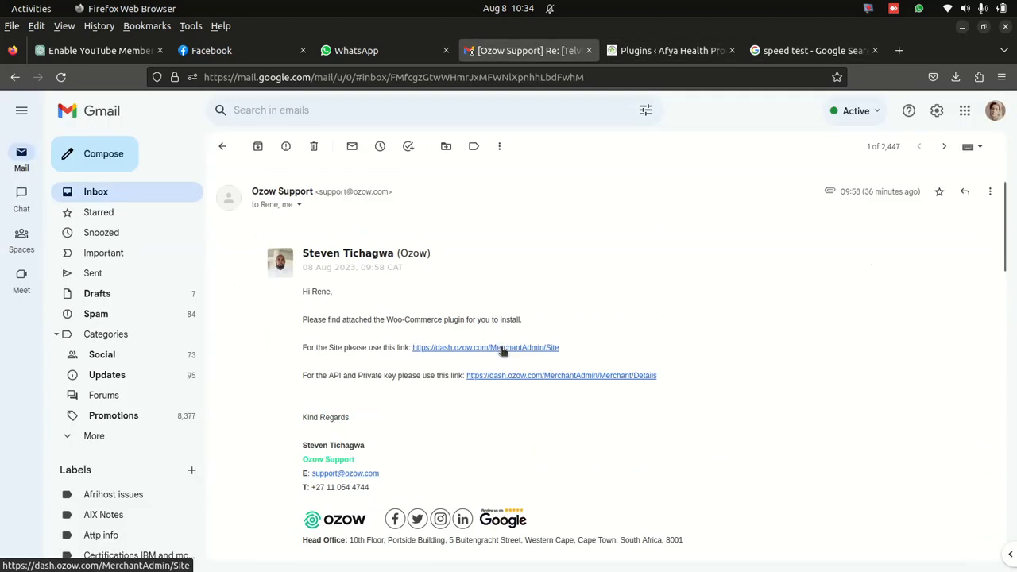
pyautogui.click(502, 350)
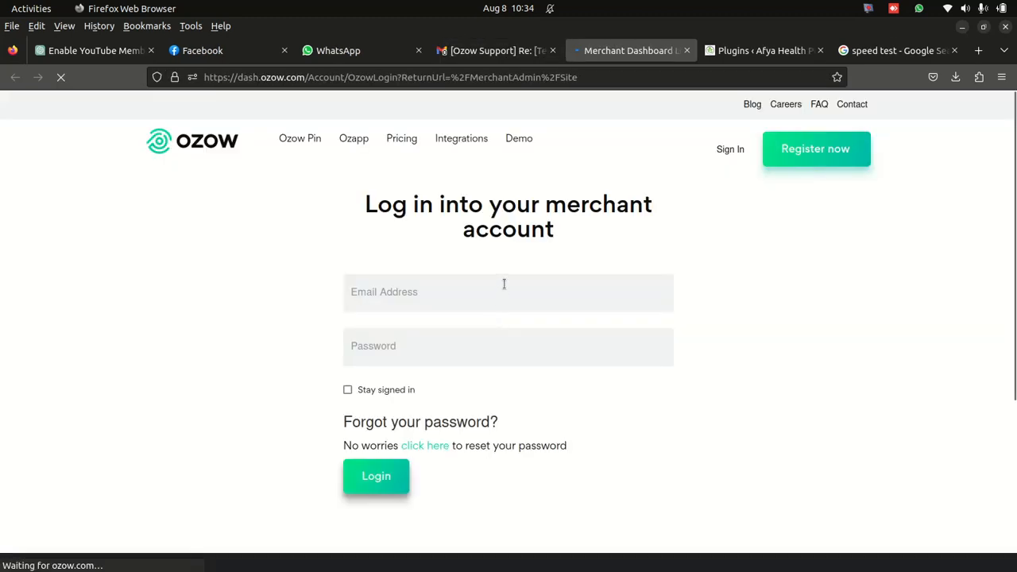
pyautogui.click(440, 302)
pyautogui.click(437, 349)
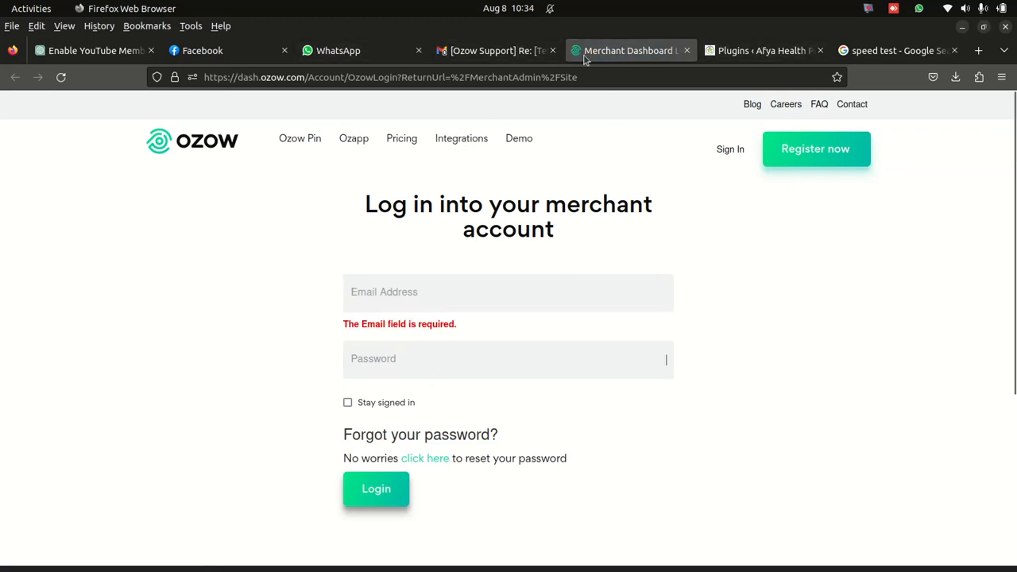
# - Open the MerchantAdmin/Merchant/Details link for the API and private key from the Ozow Support email
pyautogui.click(761, 50)
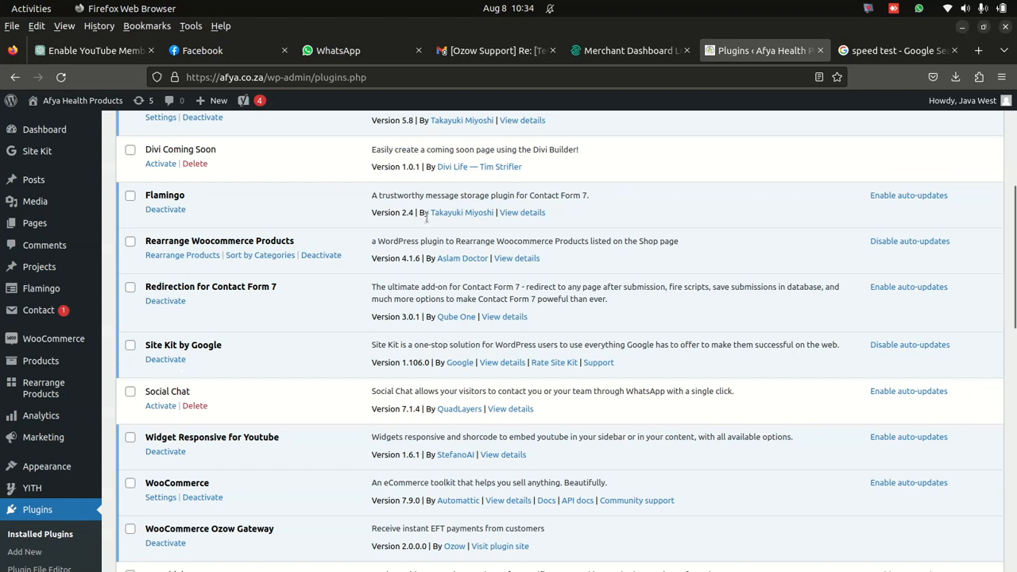
pyautogui.click(623, 58)
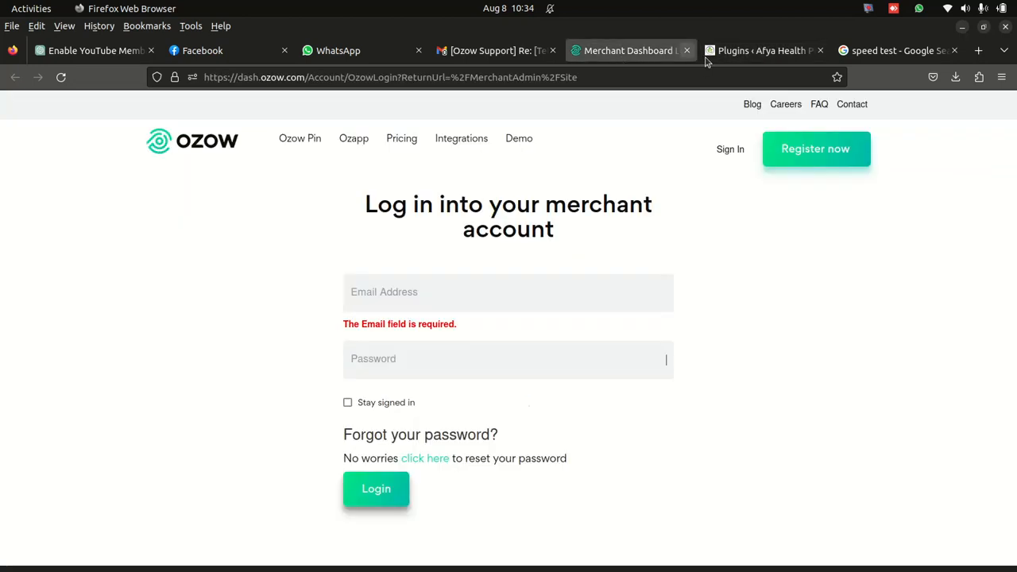
pyautogui.click(899, 56)
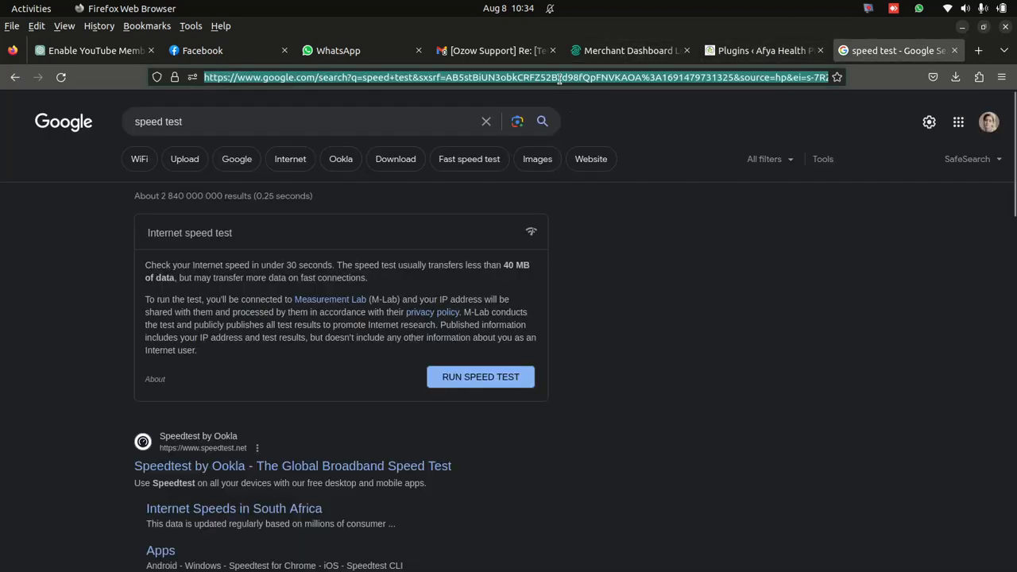
pyautogui.click(471, 52)
pyautogui.scroll(-3, 383, 374)
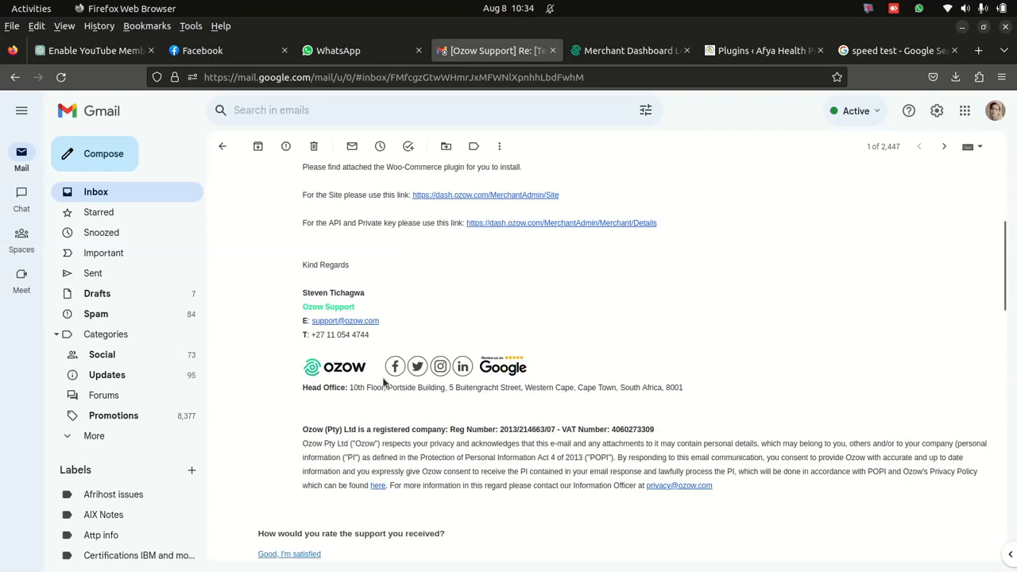
pyautogui.click(525, 224)
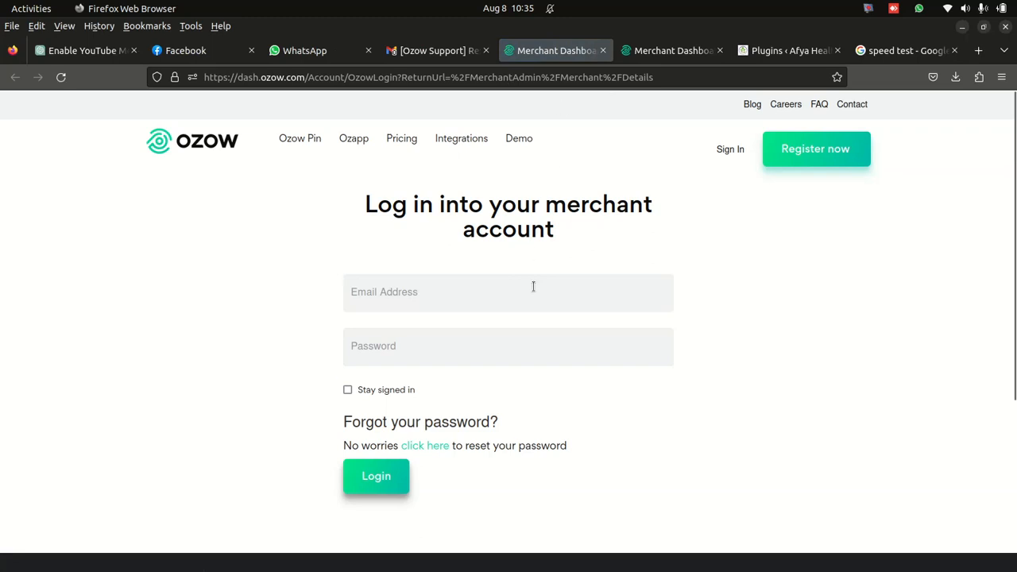
pyautogui.click(660, 45)
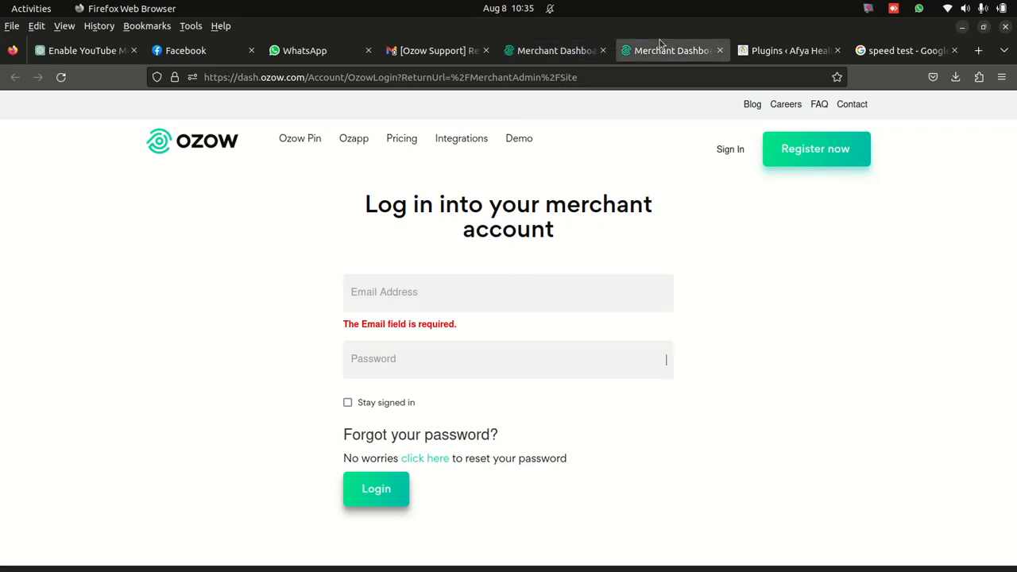
pyautogui.click(760, 51)
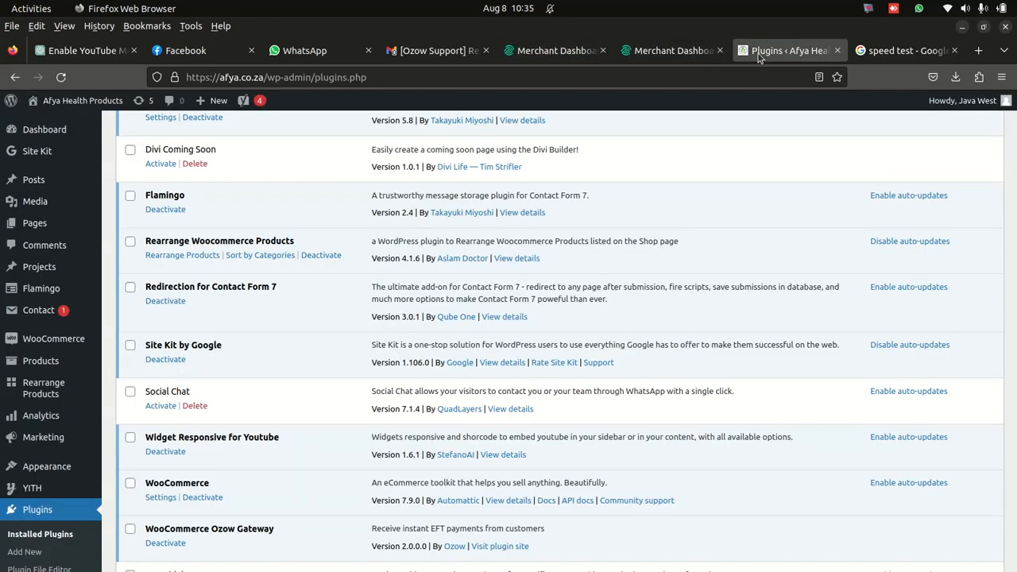
pyautogui.click(532, 57)
pyautogui.click(444, 53)
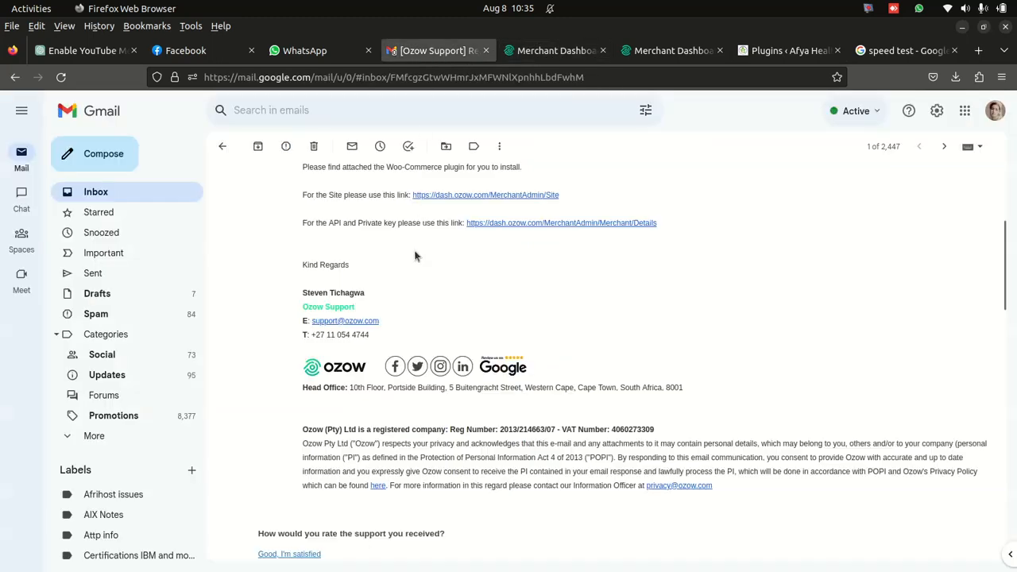
pyautogui.scroll(3, 415, 254)
pyautogui.click(87, 49)
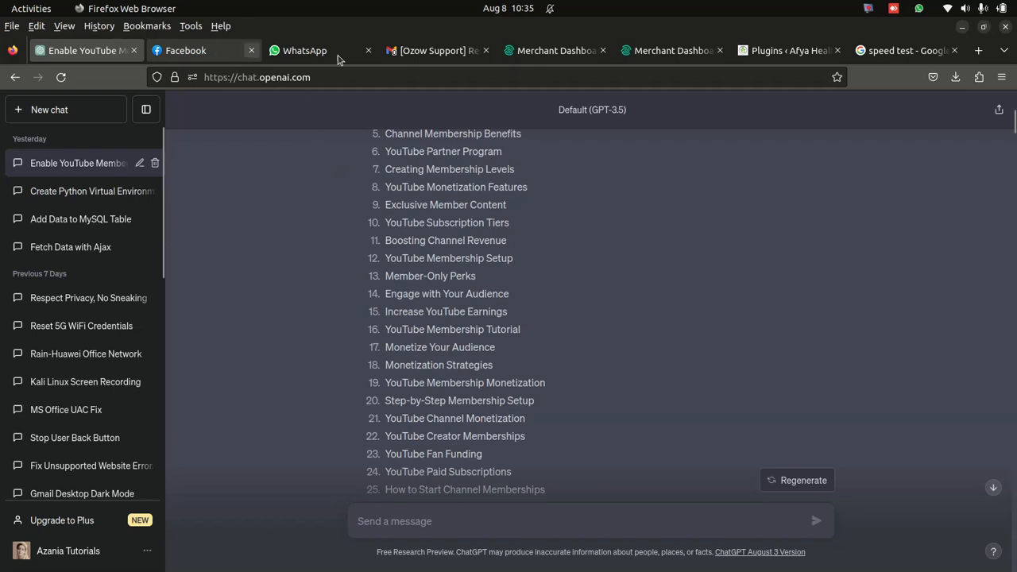
pyautogui.click(452, 51)
pyautogui.click(538, 50)
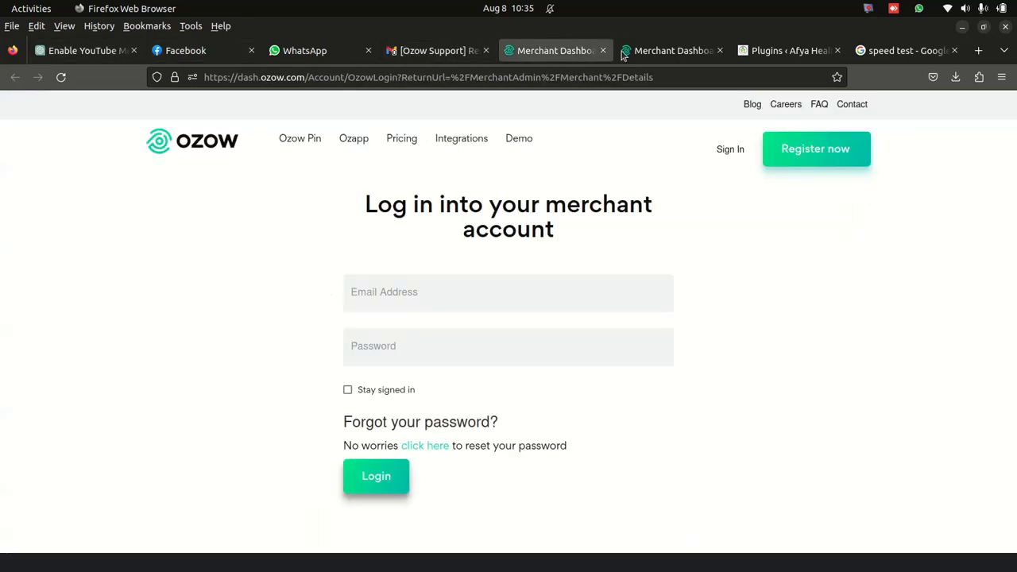
pyautogui.click(672, 54)
# - Open the Payments section of the WooCommerce settings and save the payment methods with Ozow Secure Payments enabled
pyautogui.click(794, 53)
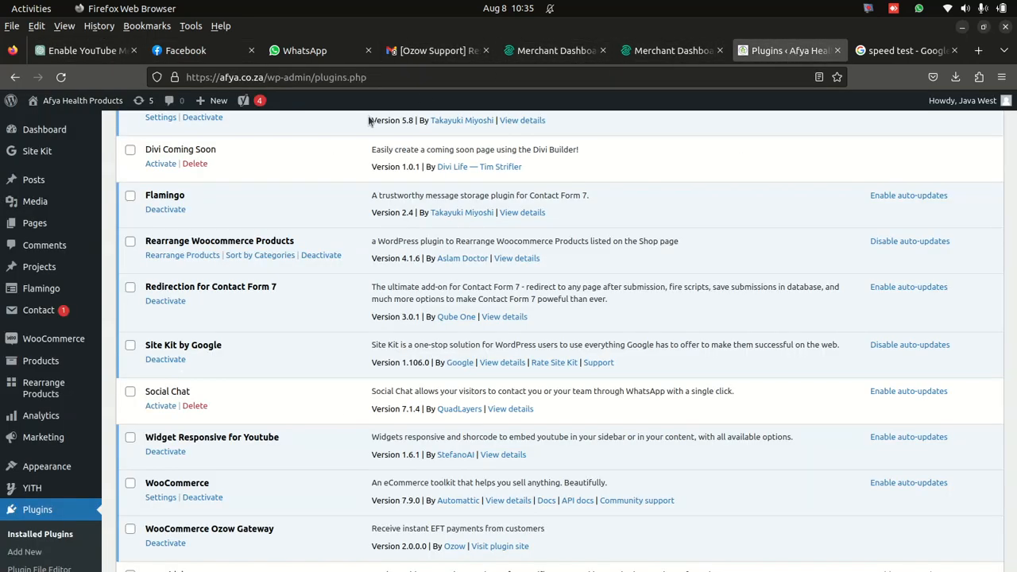
pyautogui.scroll(5, 207, 345)
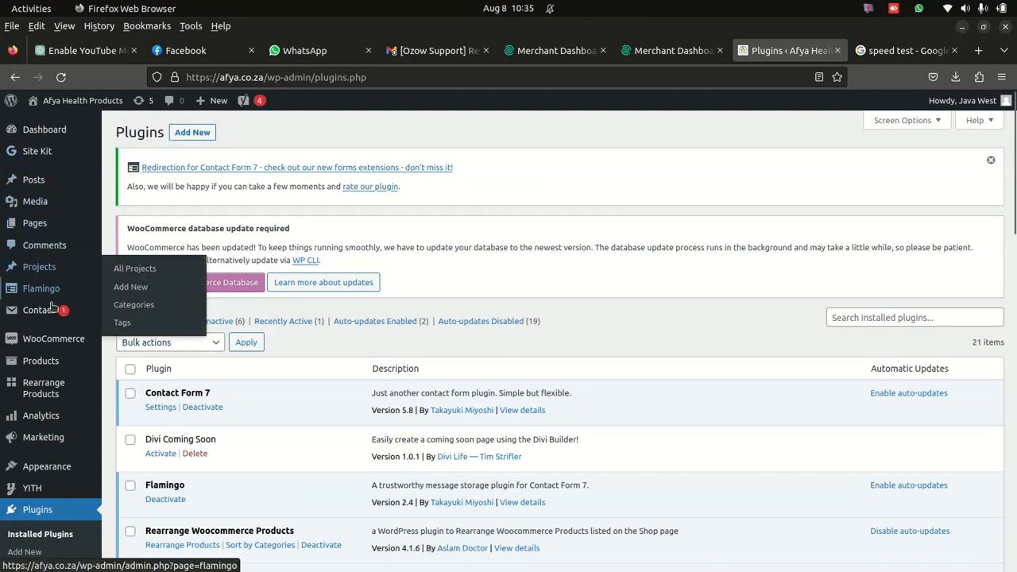
pyautogui.moveTo(50, 345)
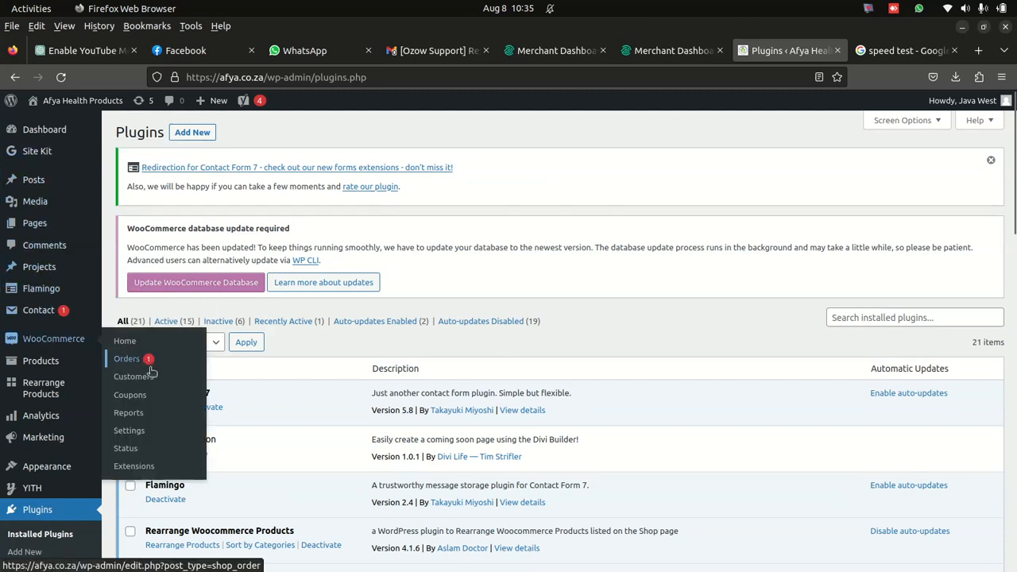
pyautogui.click(129, 435)
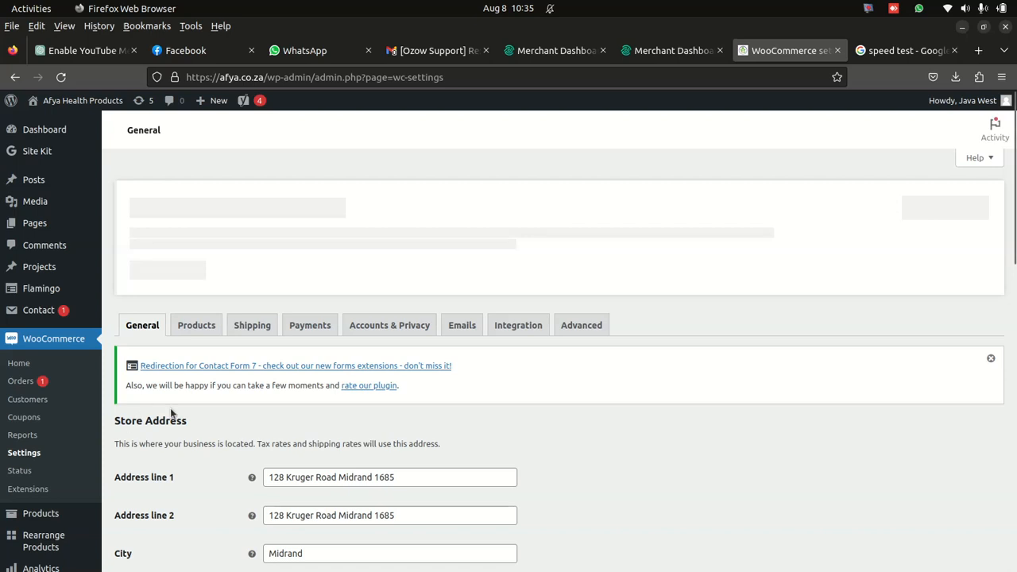
pyautogui.click(316, 331)
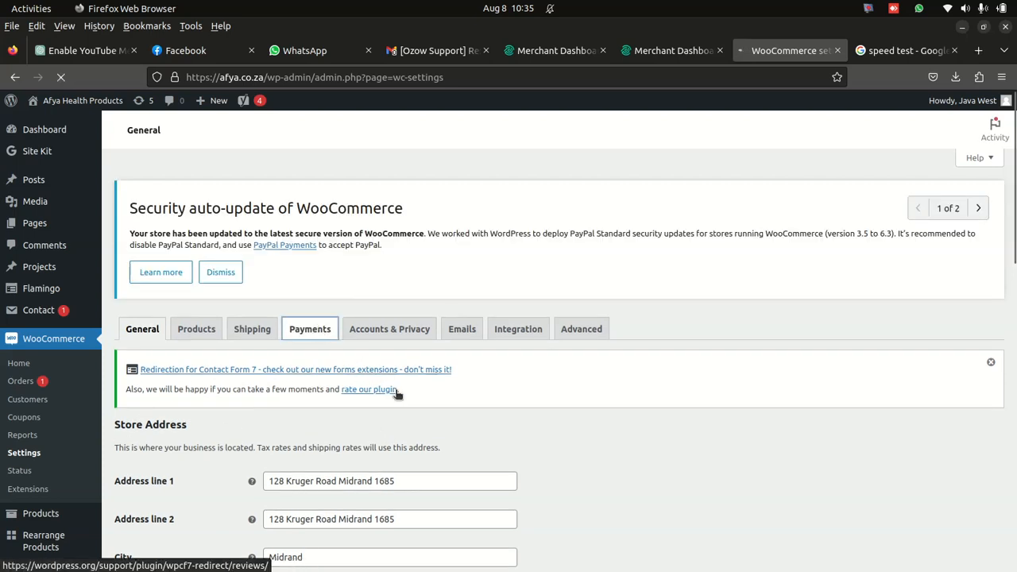
pyautogui.scroll(-3, 528, 408)
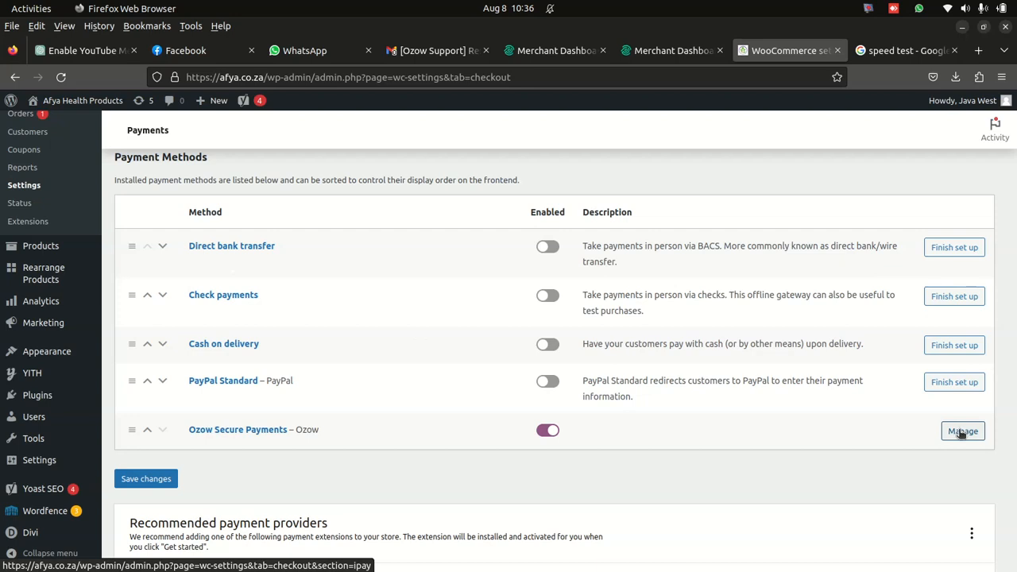
pyautogui.click(159, 480)
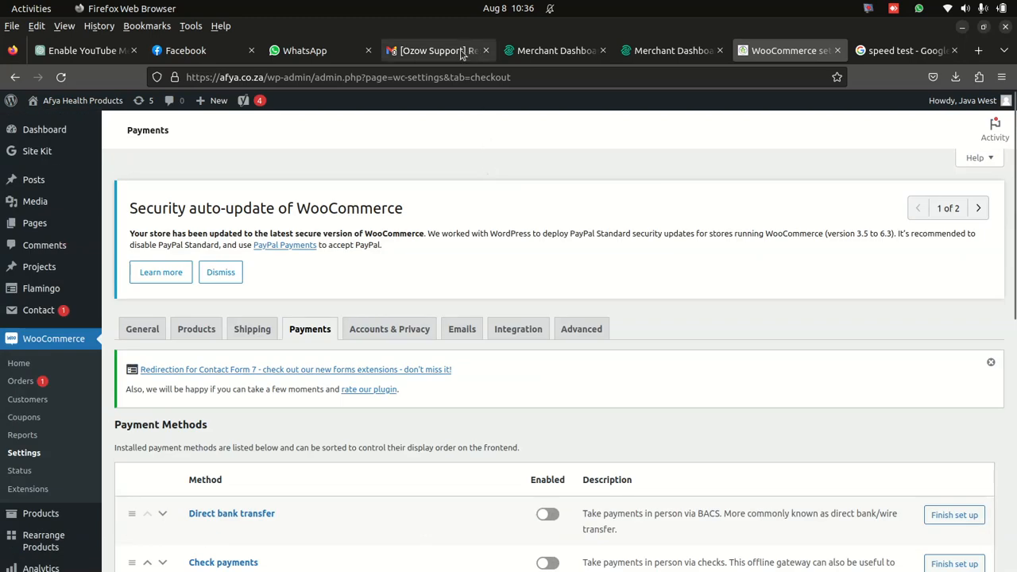
pyautogui.moveTo(675, 563)
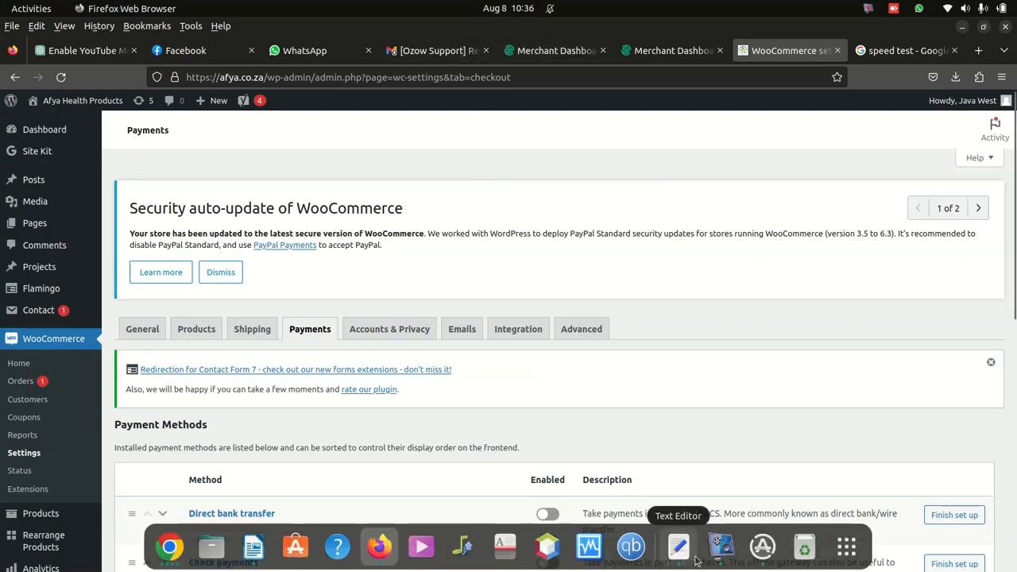
pyautogui.click(720, 546)
pyautogui.moveTo(914, 563); pyautogui.dragTo(913, 522)
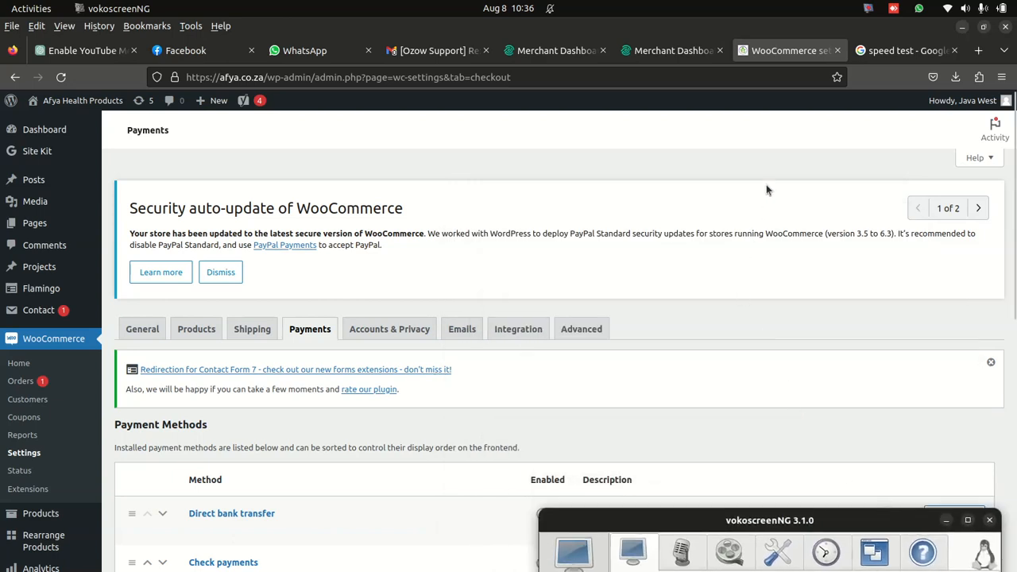
pyautogui.click(439, 50)
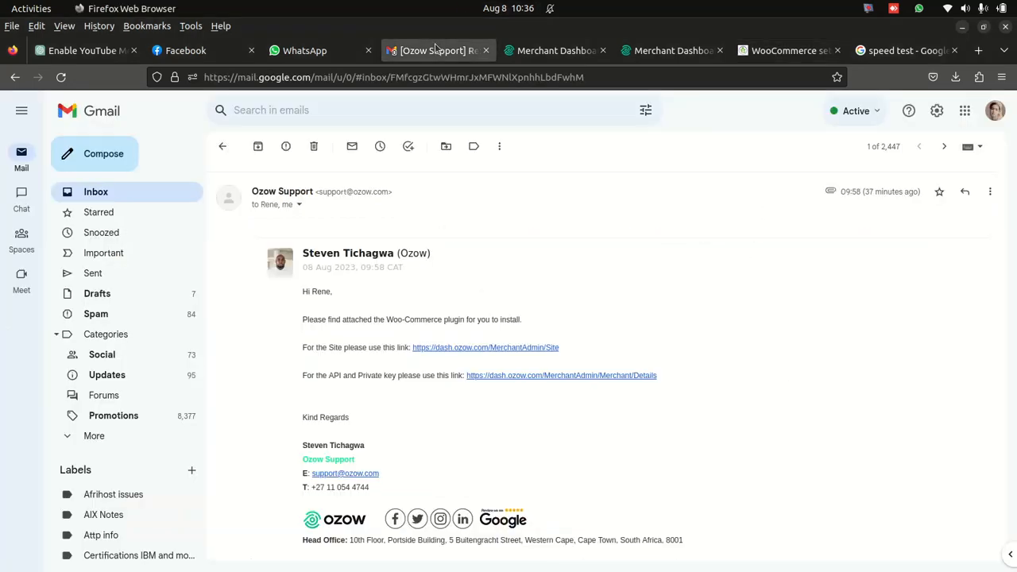
pyautogui.click(553, 54)
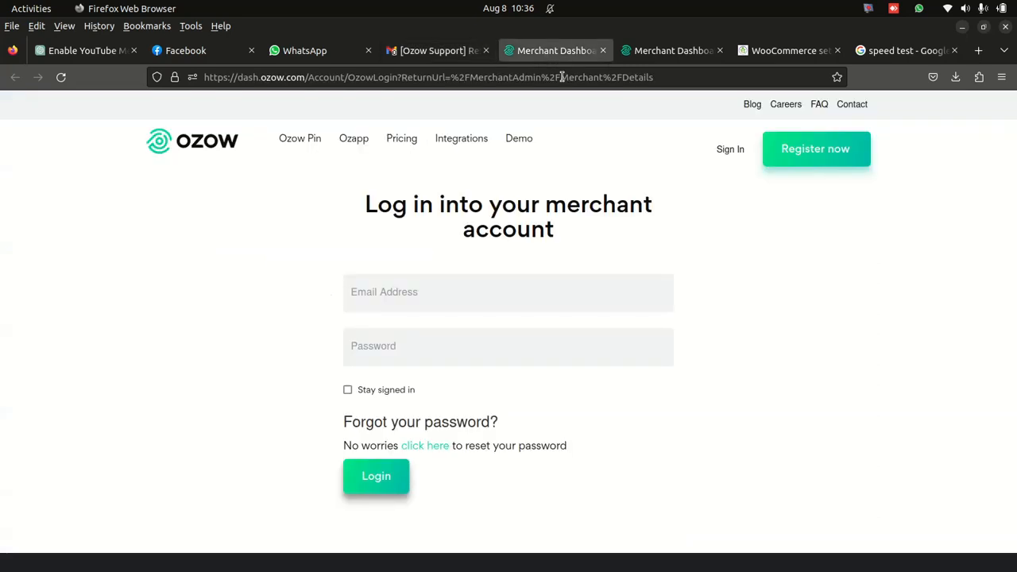
pyautogui.moveTo(312, 536)
pyautogui.click(169, 547)
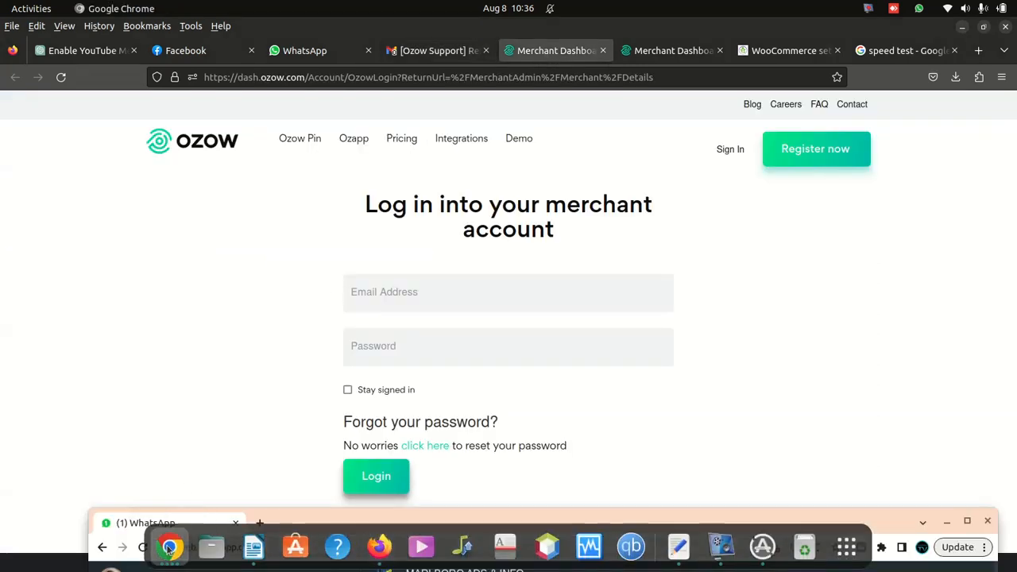
# - Load the afya.co.za storefront in place of the merchant login page and open the Moringa Seeds Capsules product
pyautogui.click(477, 77)
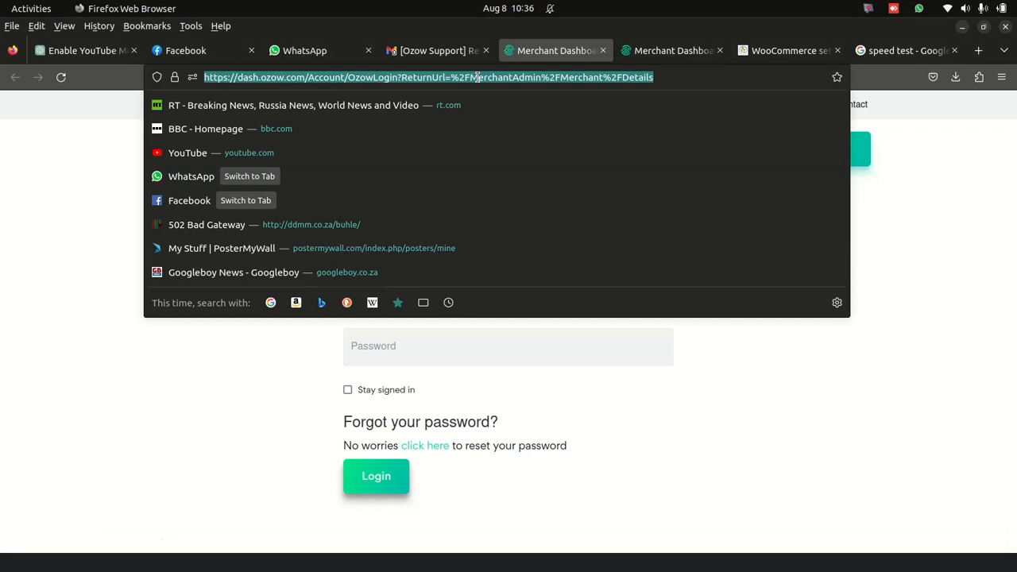
pyautogui.write('afya.co.za/')
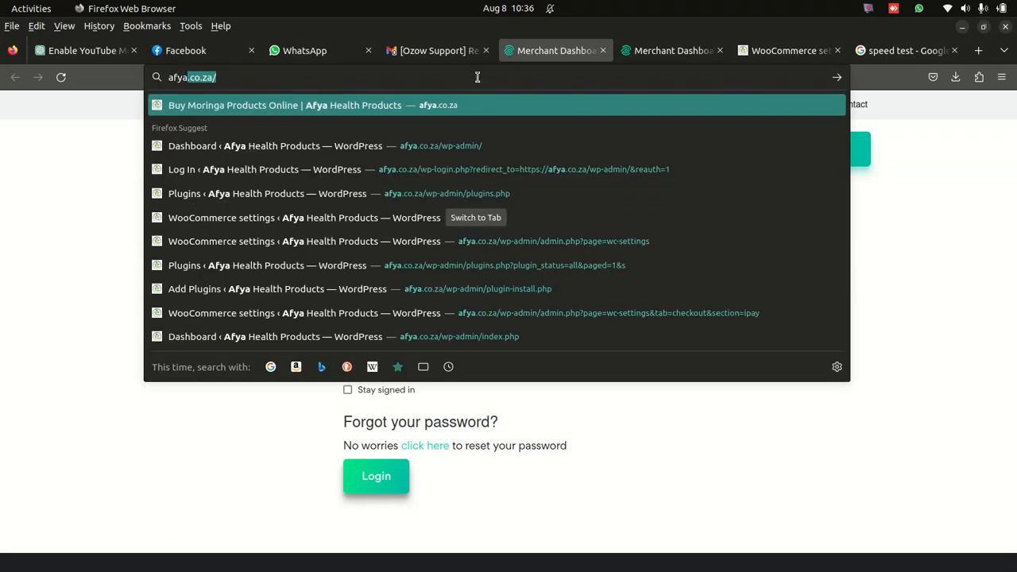
pyautogui.press('Return')
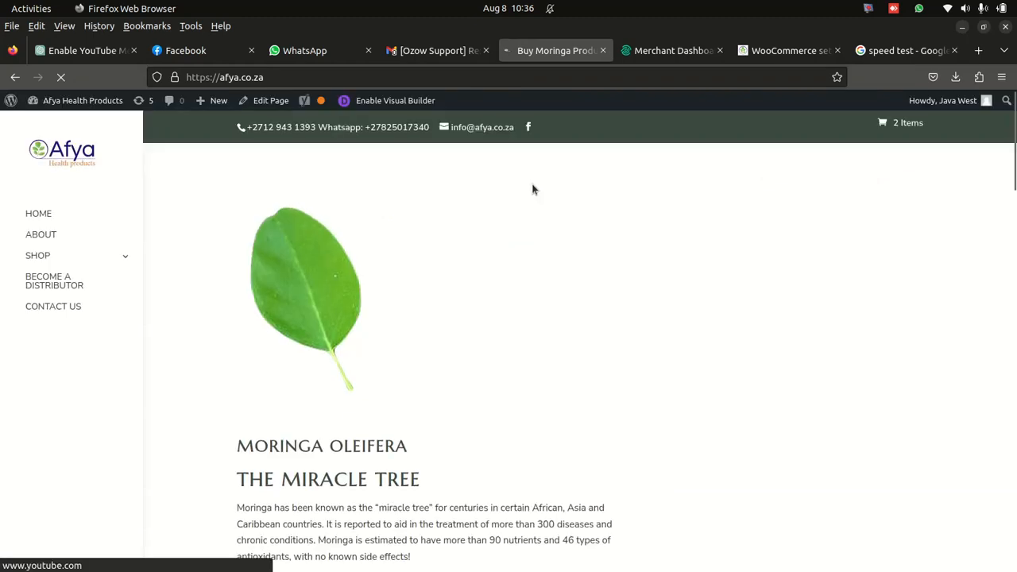
pyautogui.scroll(-8, 302, 424)
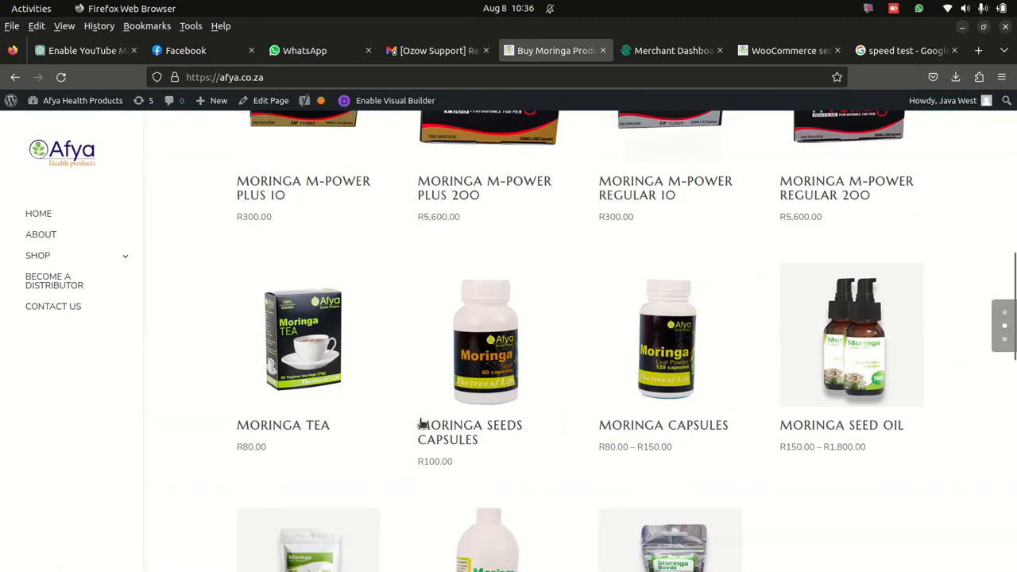
pyautogui.scroll(-3, 421, 424)
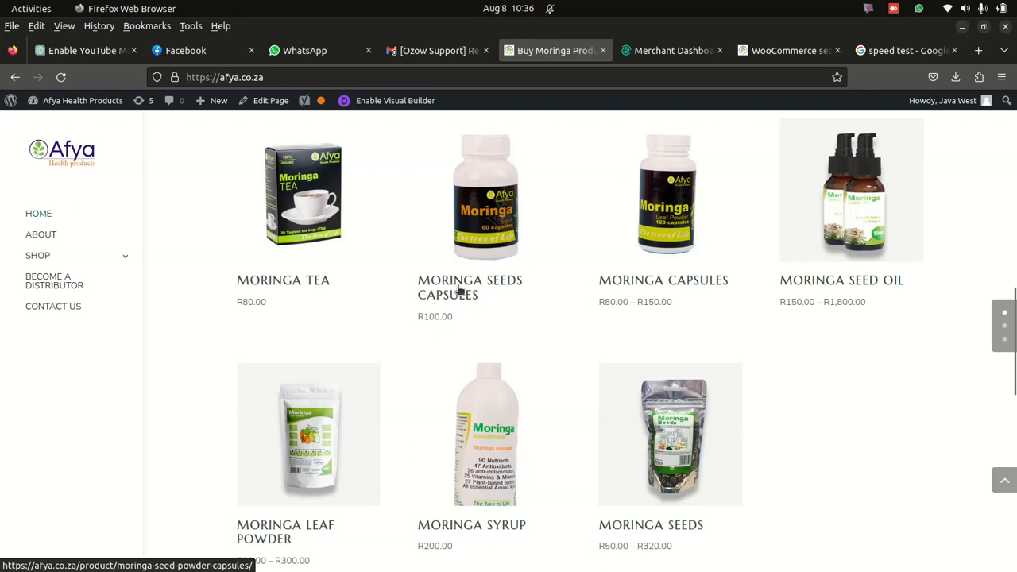
pyautogui.click(459, 291)
# - Add one Moringa Seeds Capsules to the shopping cart
pyautogui.scroll(-5, 519, 320)
pyautogui.scroll(-3, 520, 320)
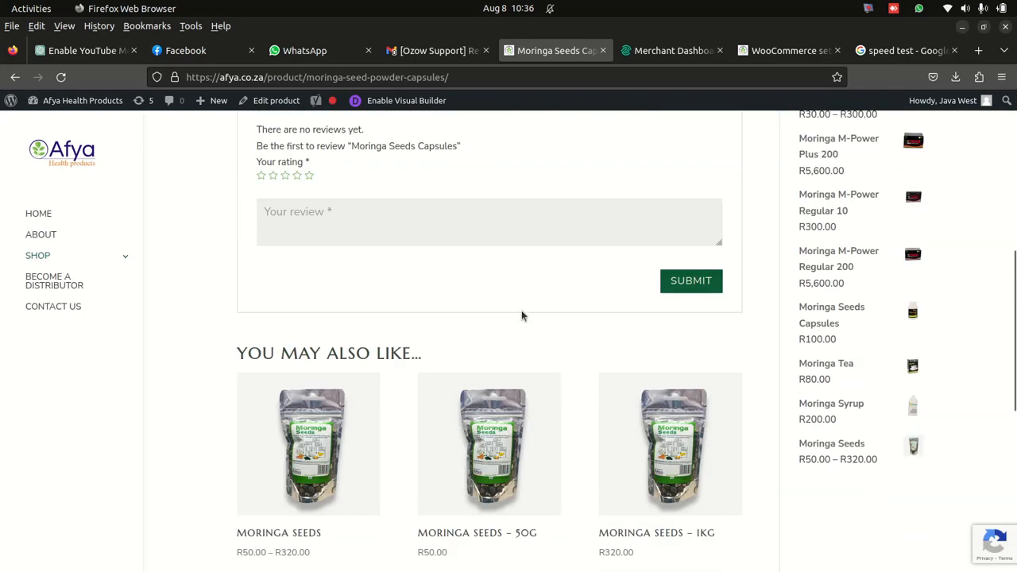
pyautogui.scroll(2, 521, 310)
pyautogui.scroll(4, 379, 346)
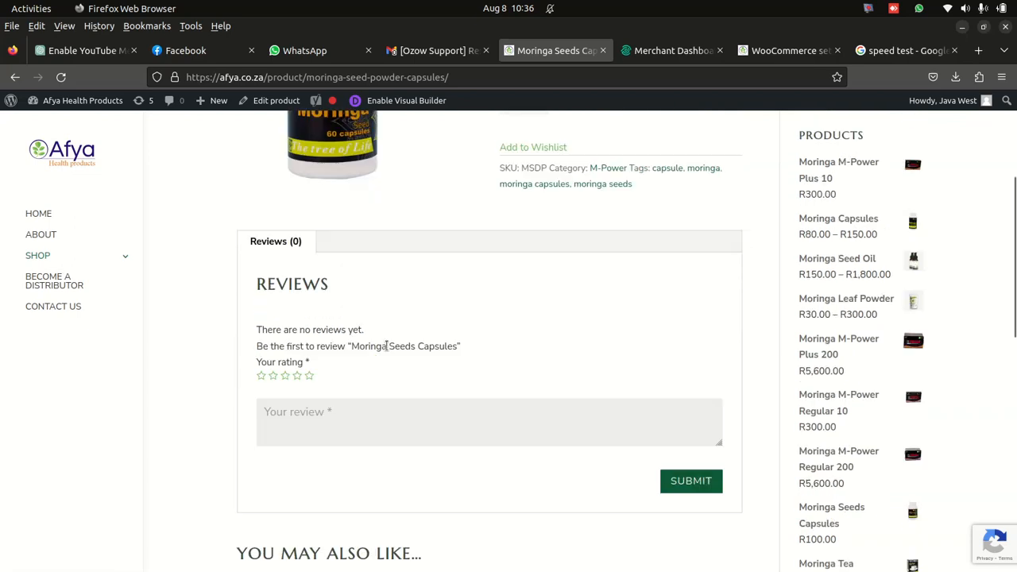
pyautogui.click(635, 331)
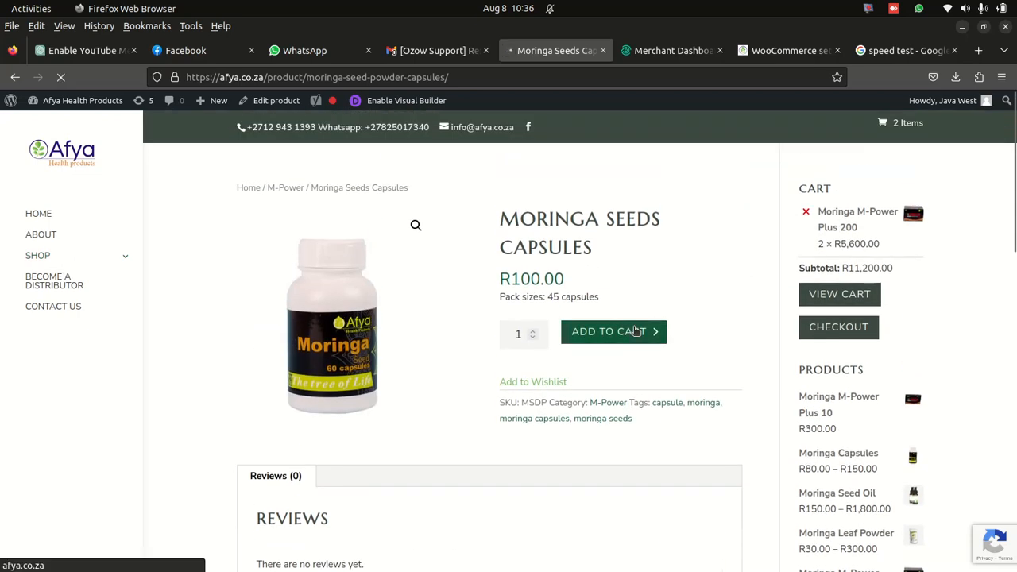
# - Look through the Moringa Seeds Capsules product page for the cart's checkout option
pyautogui.scroll(-6, 816, 354)
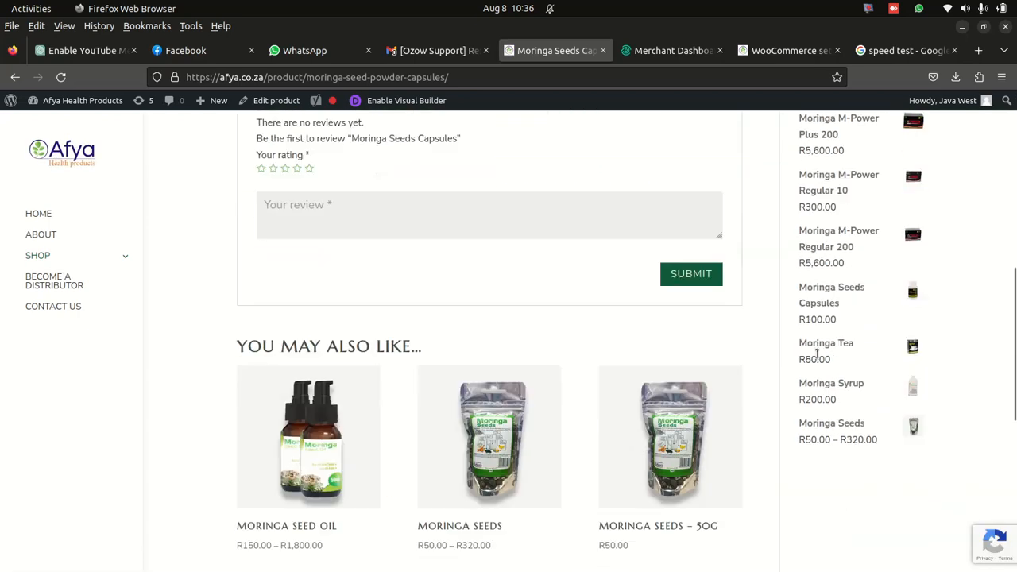
pyautogui.scroll(3, 769, 397)
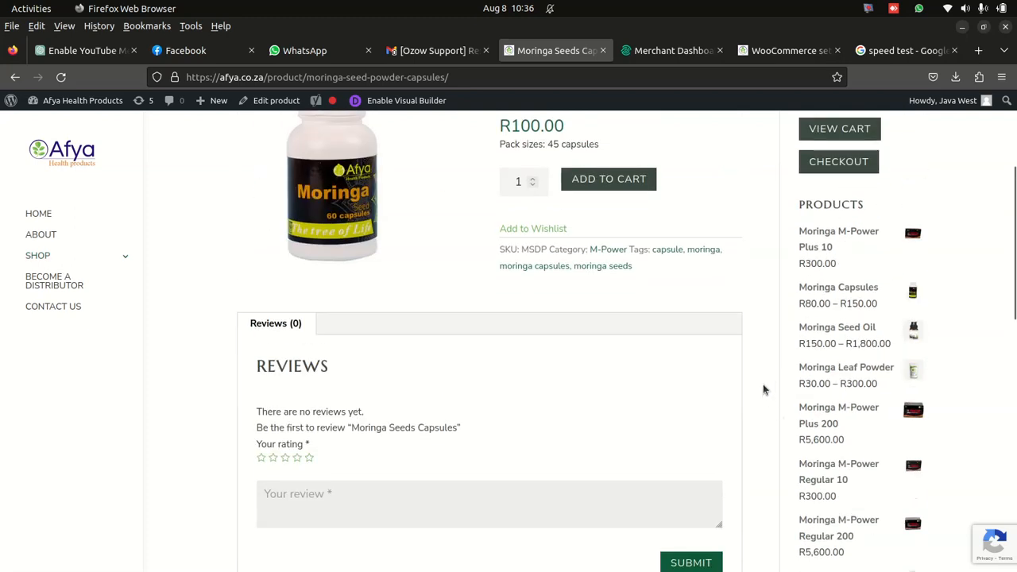
pyautogui.scroll(-1, 670, 386)
pyautogui.scroll(3, 665, 381)
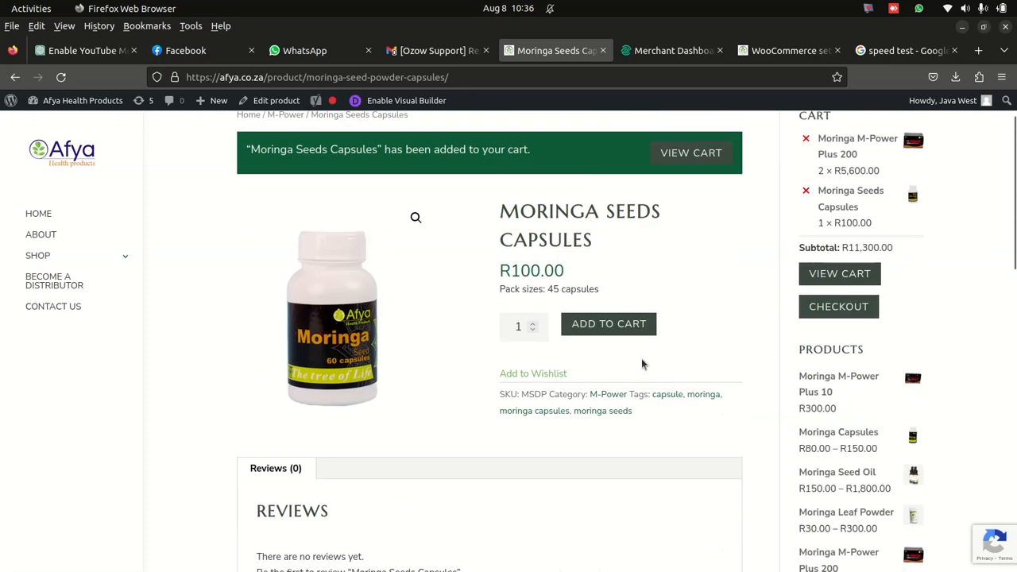
pyautogui.scroll(-2, 544, 387)
pyautogui.scroll(-3, 556, 380)
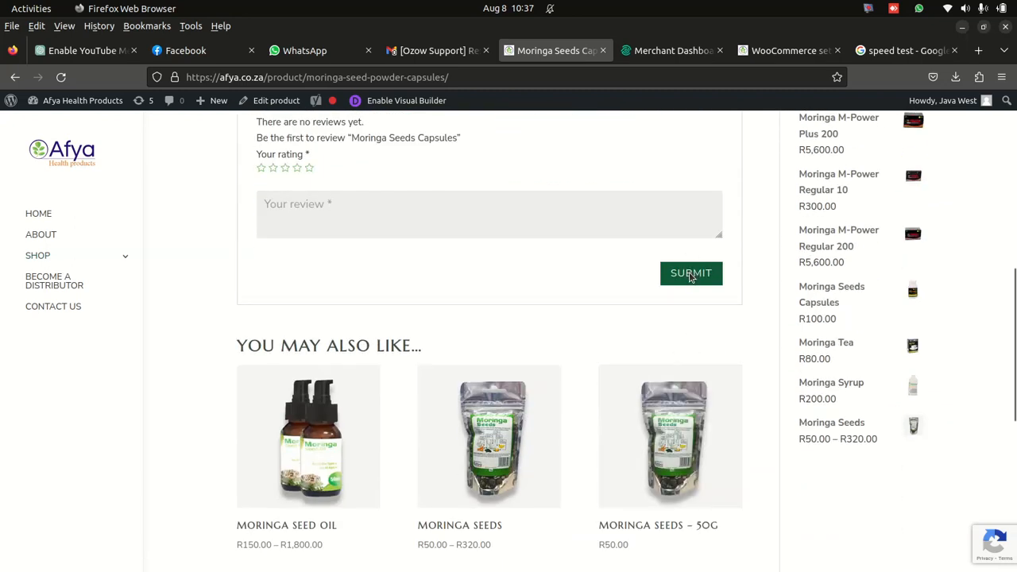
pyautogui.click(690, 275)
pyautogui.click(636, 353)
pyautogui.scroll(4, 654, 364)
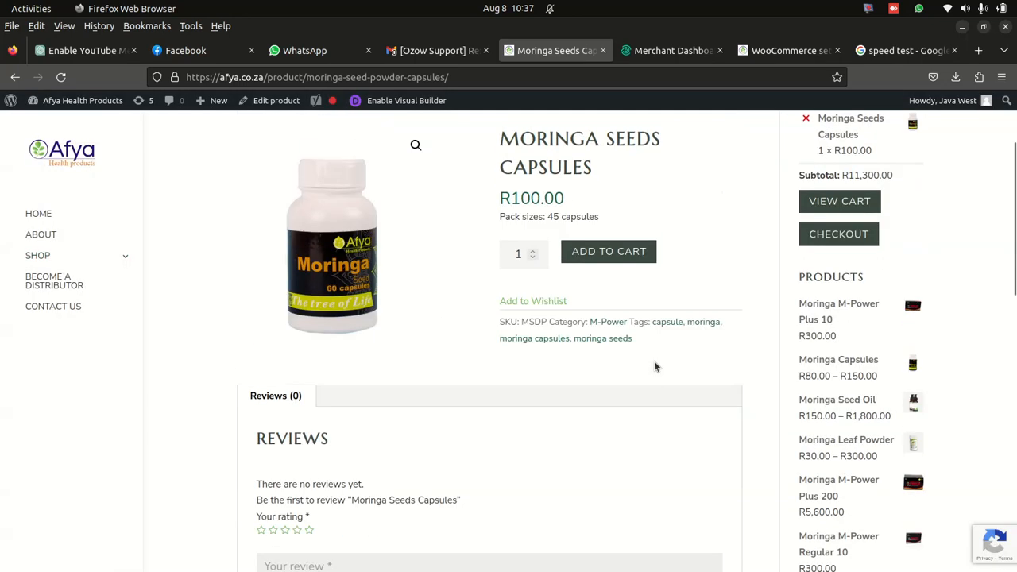
# - Proceed to the checkout and enter the customer's first name in the billing details
pyautogui.click(851, 235)
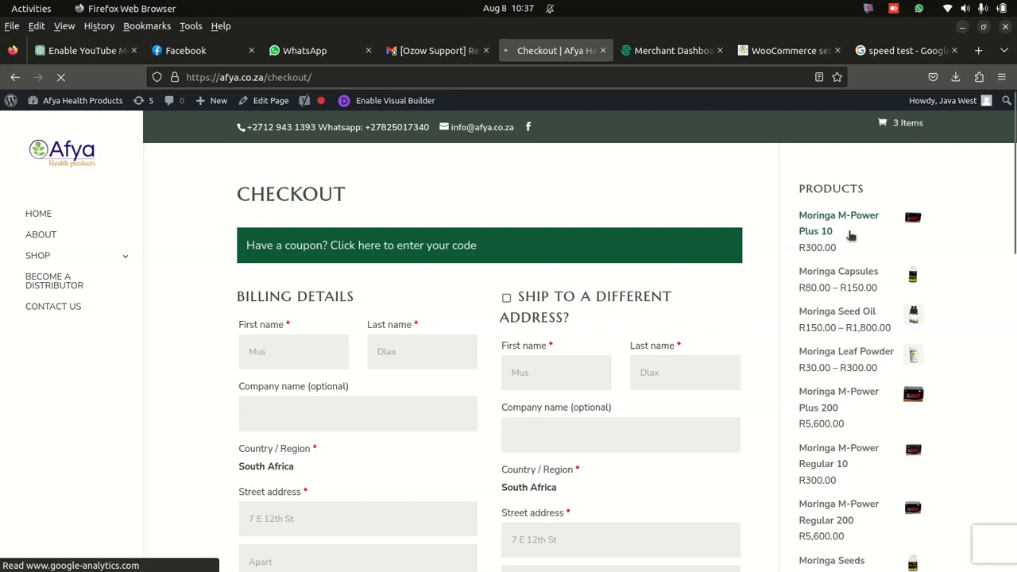
pyautogui.click(300, 342)
pyautogui.write('Mus')
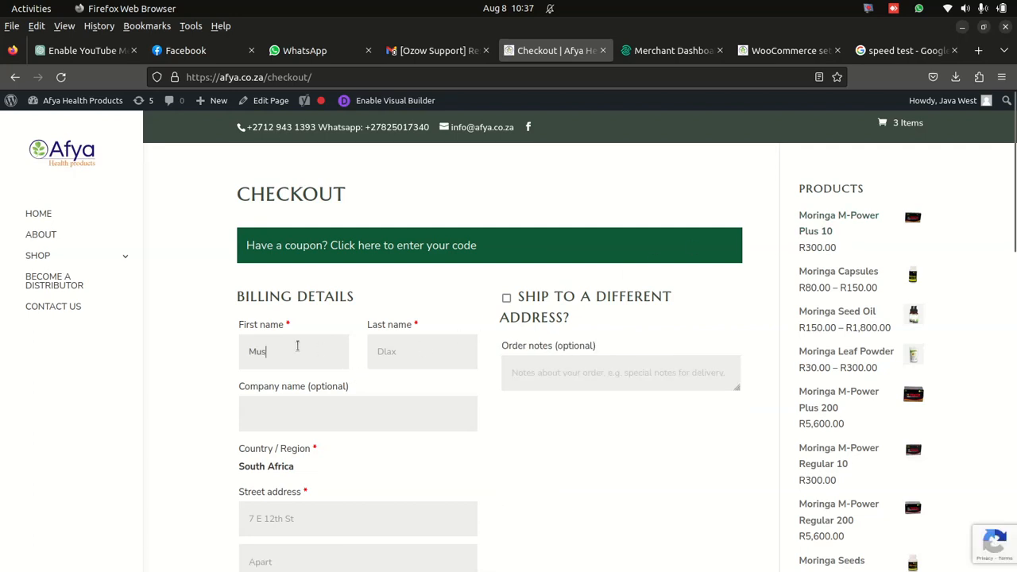
pyautogui.scroll(-5, 310, 371)
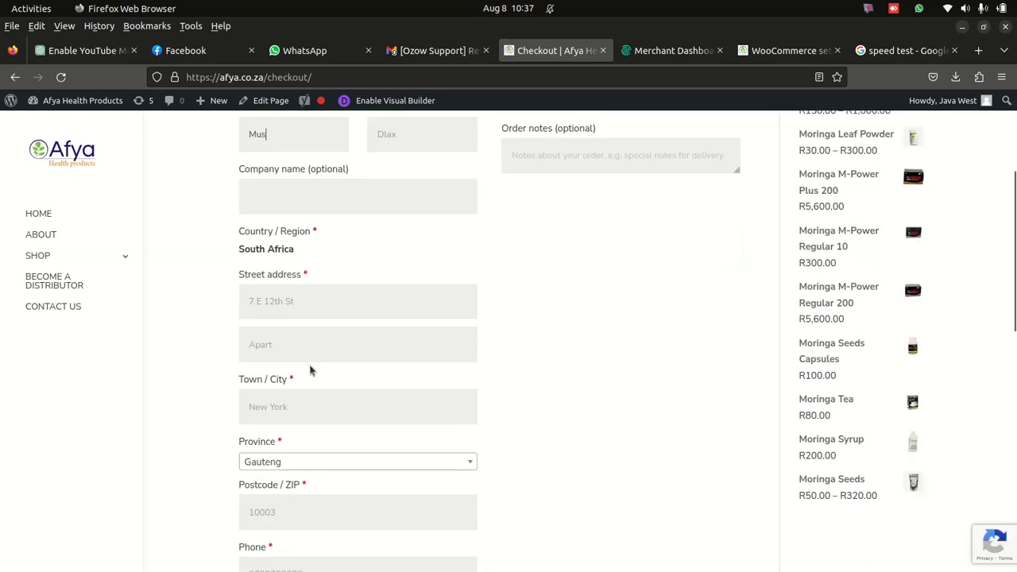
pyautogui.click(336, 191)
pyautogui.click(302, 127)
# - Agree to the website terms and conditions and place the order with Ozow as the payment method
pyautogui.scroll(-15, 326, 341)
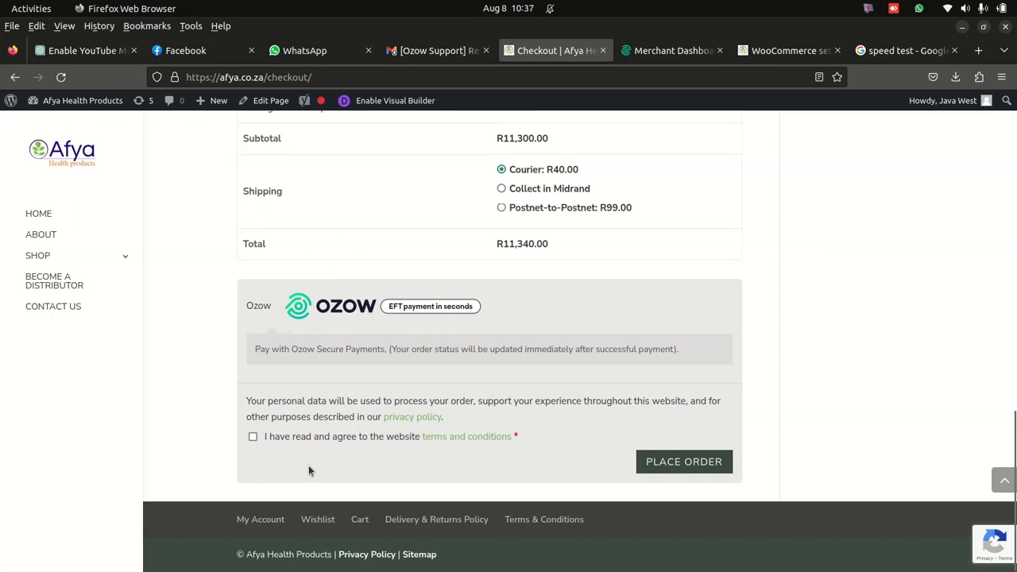
pyautogui.click(252, 437)
pyautogui.click(677, 463)
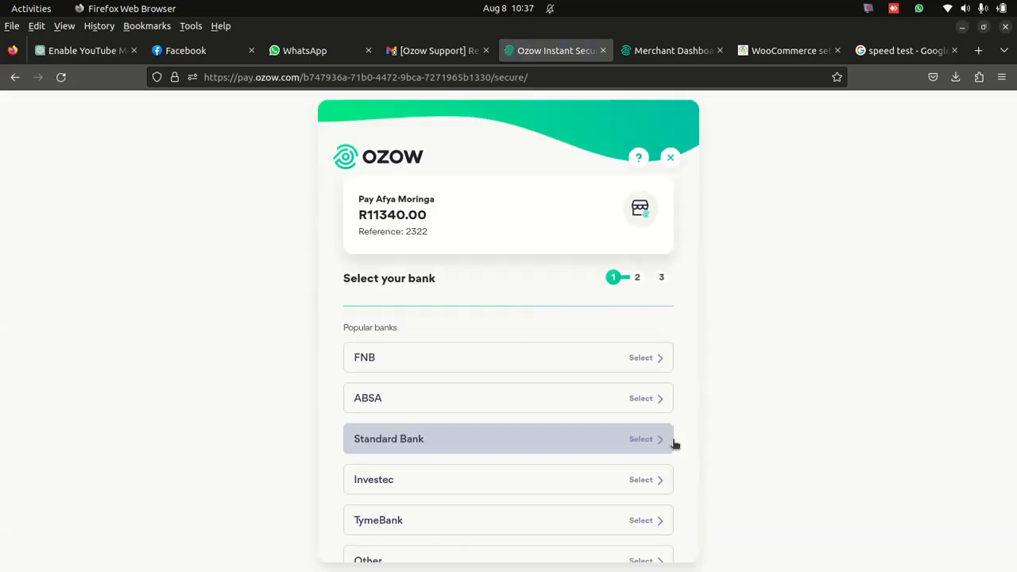
# - Select ABSA as the paying bank and go through its PIN and user number login fields without entering credentials
pyautogui.scroll(-2, 450, 372)
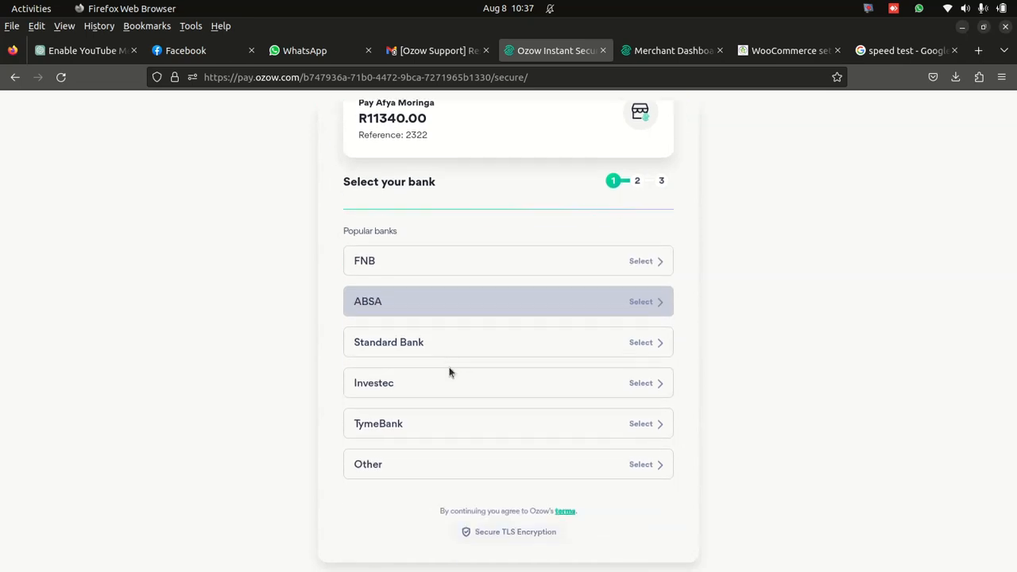
pyautogui.click(453, 301)
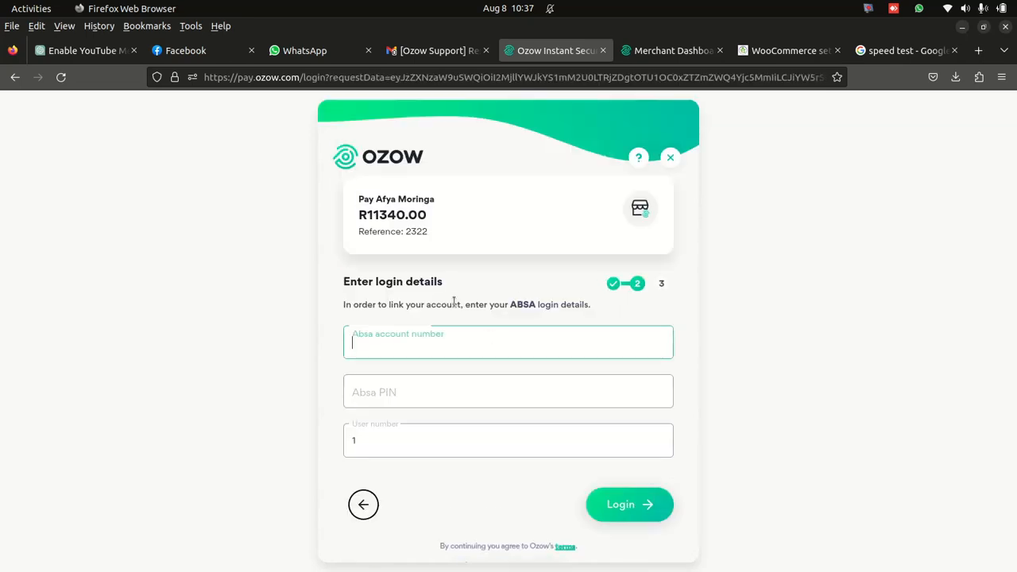
pyautogui.click(466, 379)
pyautogui.click(449, 450)
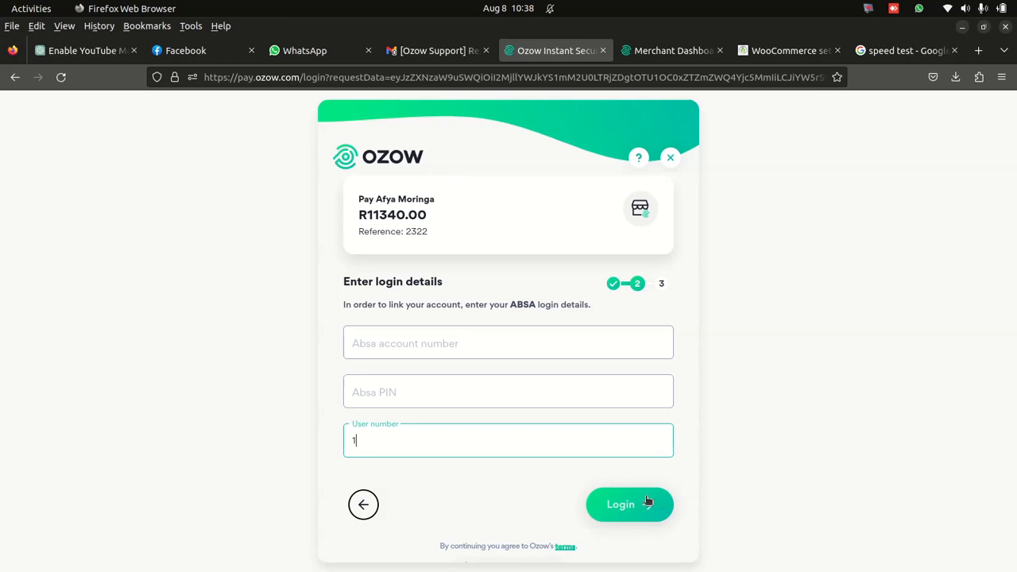
# - Replace the payment page with a Google search for "ozow pay"
pyautogui.moveTo(306, 78); pyautogui.dragTo(787, 77)
pyautogui.press('End')
pyautogui.press('BackSpace')
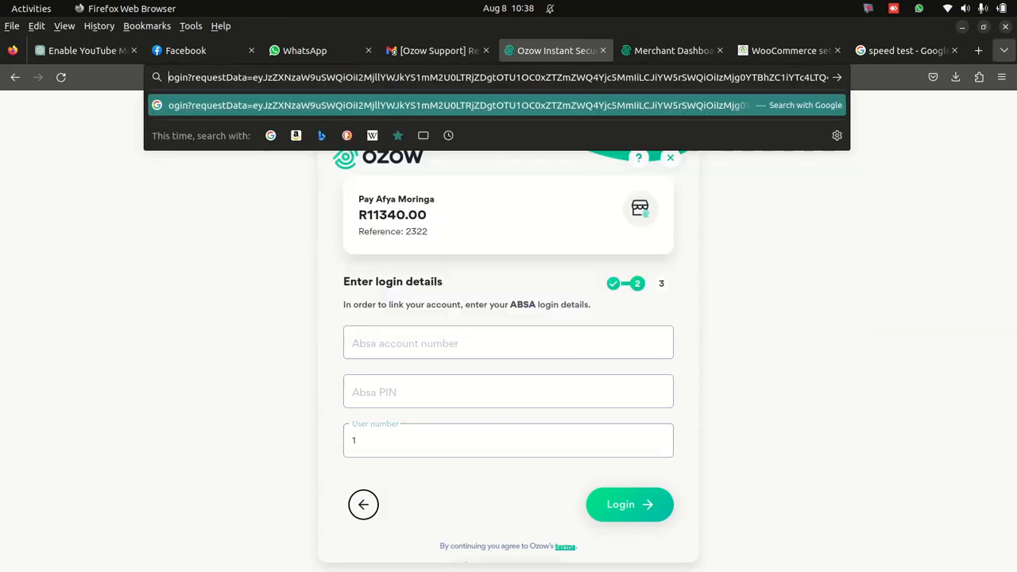
pyautogui.hotkey('ctrl', 'a')
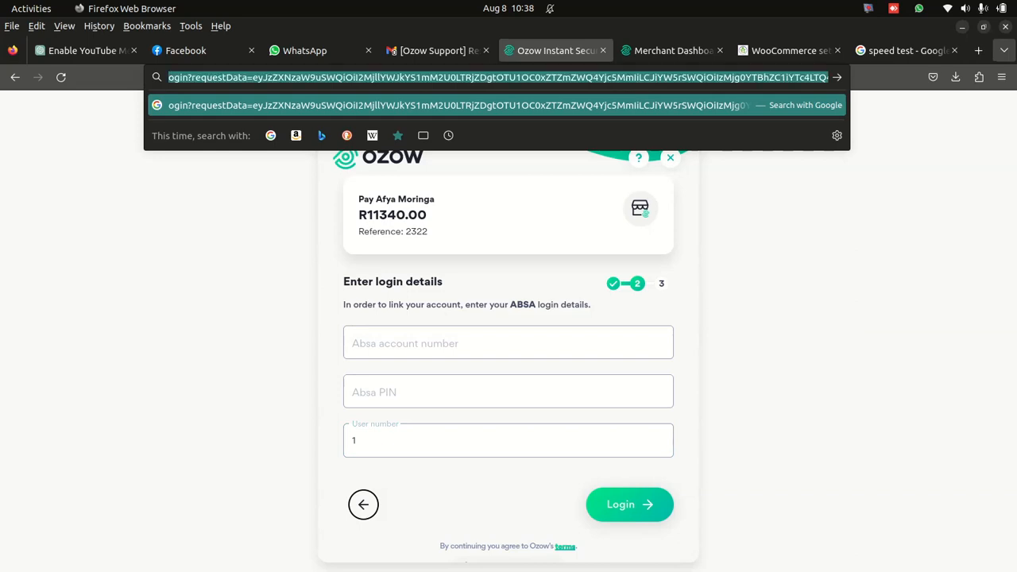
pyautogui.write('ozwe')
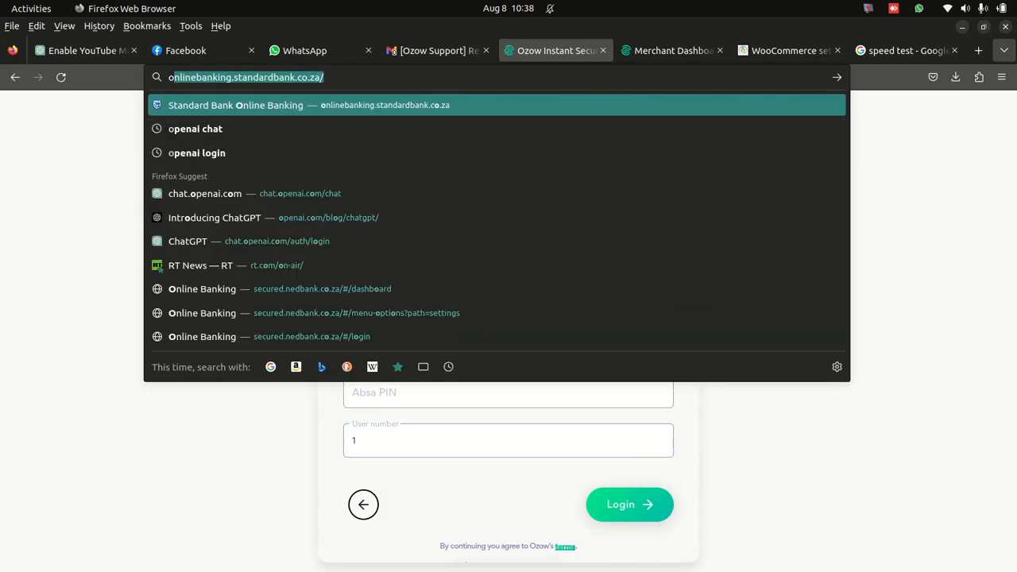
pyautogui.press('BackSpace')
pyautogui.press('BackSpace')
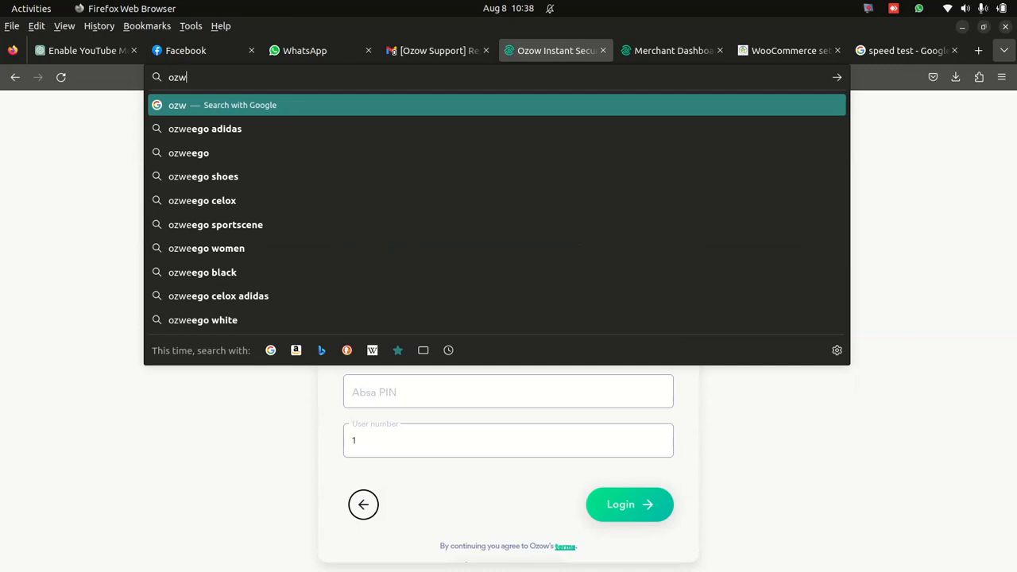
pyautogui.write('o')
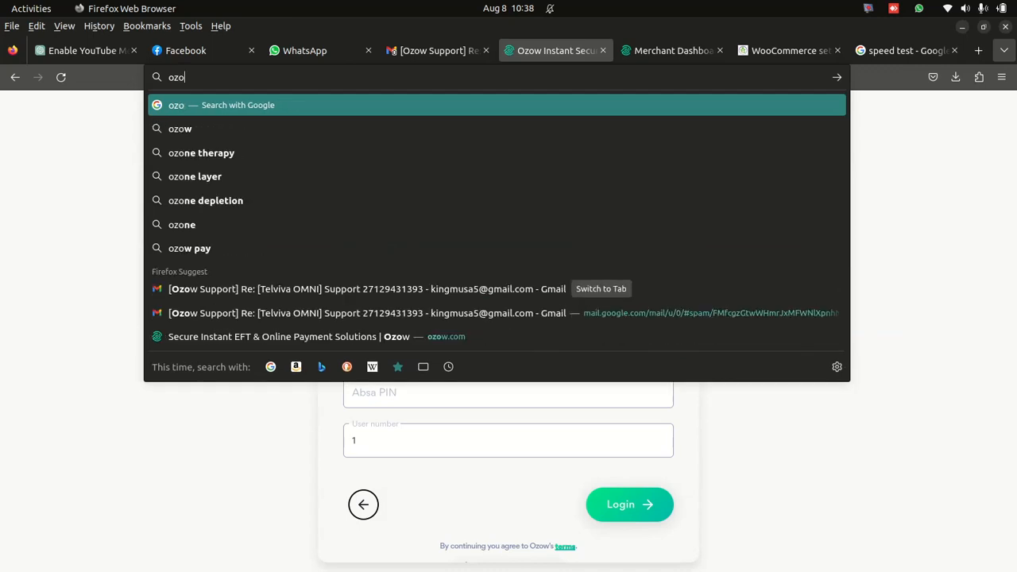
pyautogui.write('w')
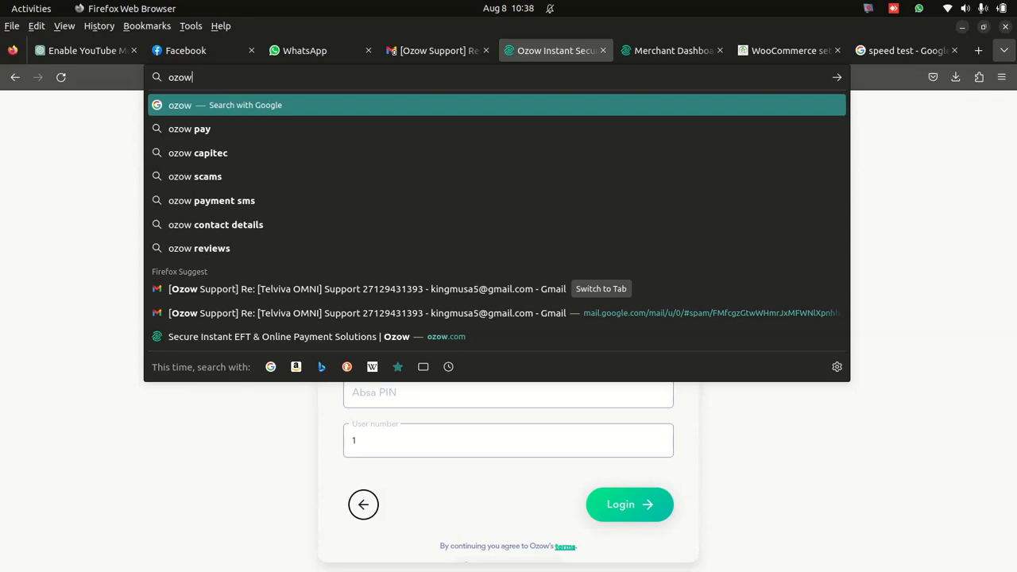
pyautogui.click(242, 130)
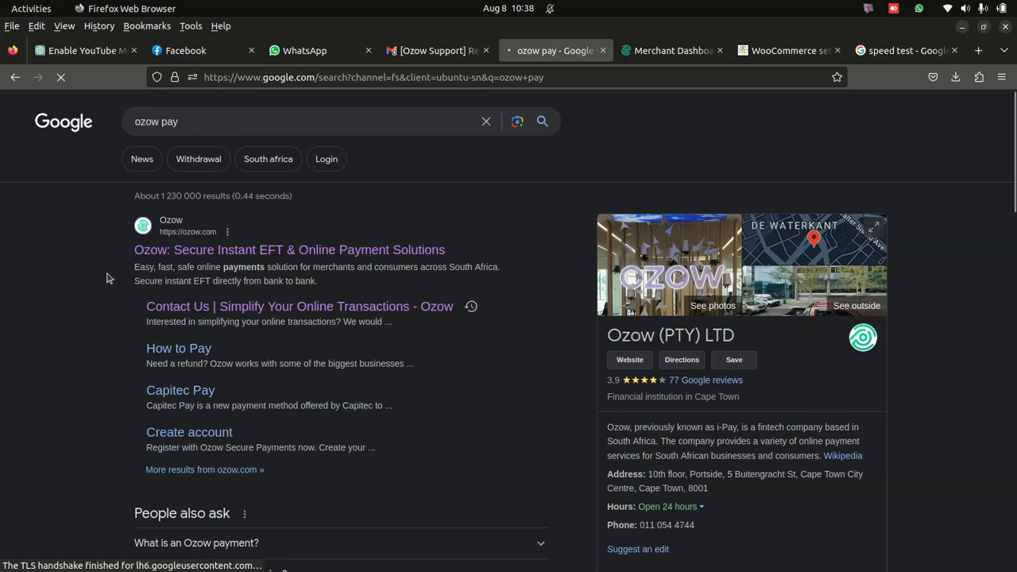
# - Open the Ozow website from the search results and look through its home page
pyautogui.click(205, 251)
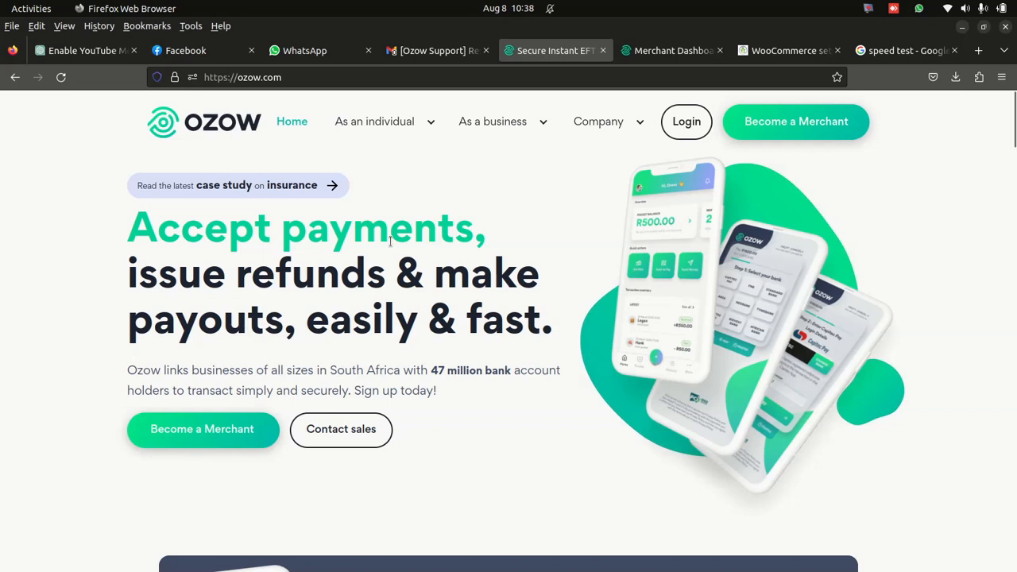
pyautogui.scroll(-5, 361, 246)
pyautogui.scroll(5, 334, 278)
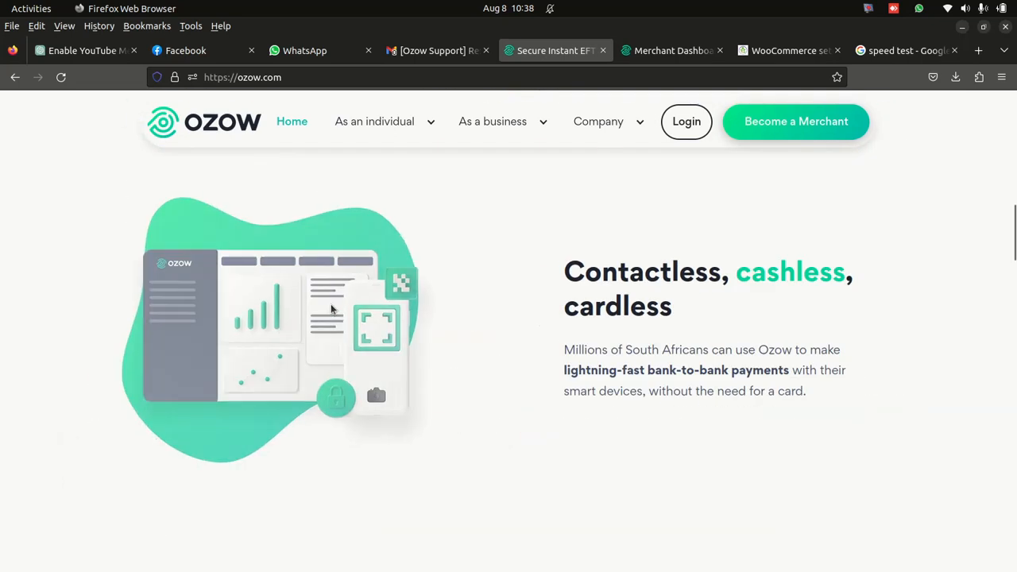
pyautogui.scroll(-4, 331, 303)
pyautogui.scroll(3, 330, 304)
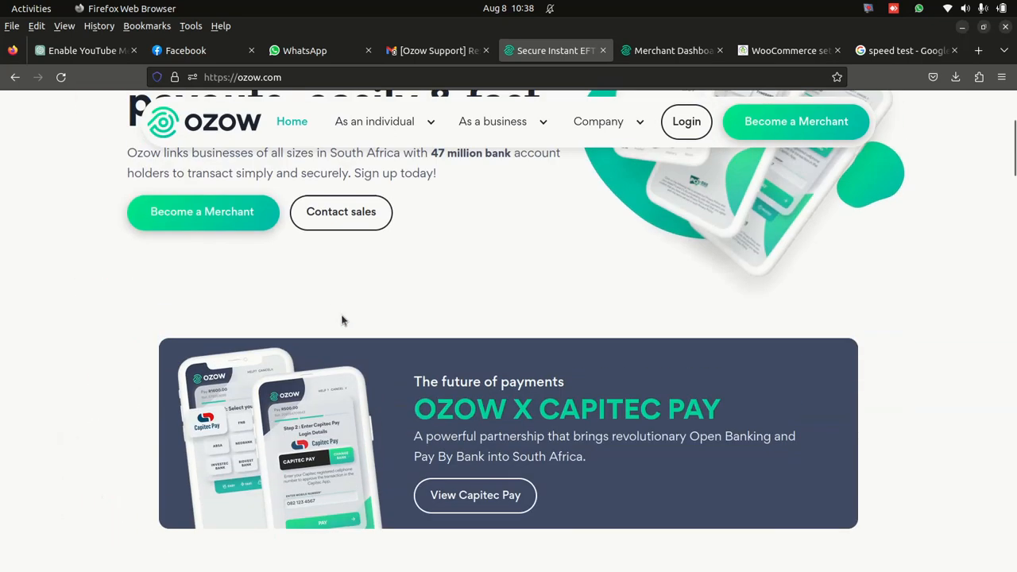
pyautogui.scroll(-5, 608, 410)
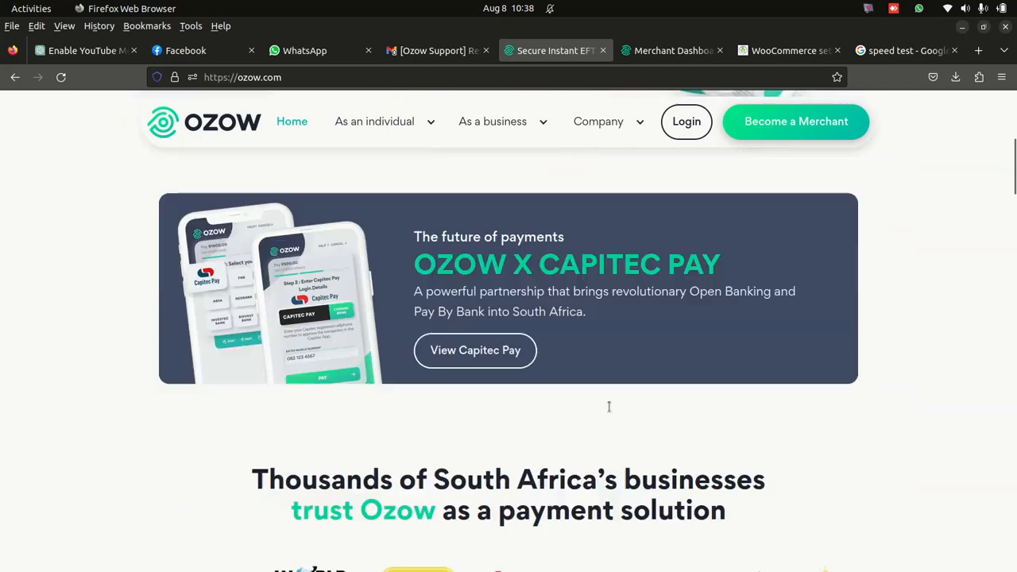
pyautogui.moveTo(778, 560)
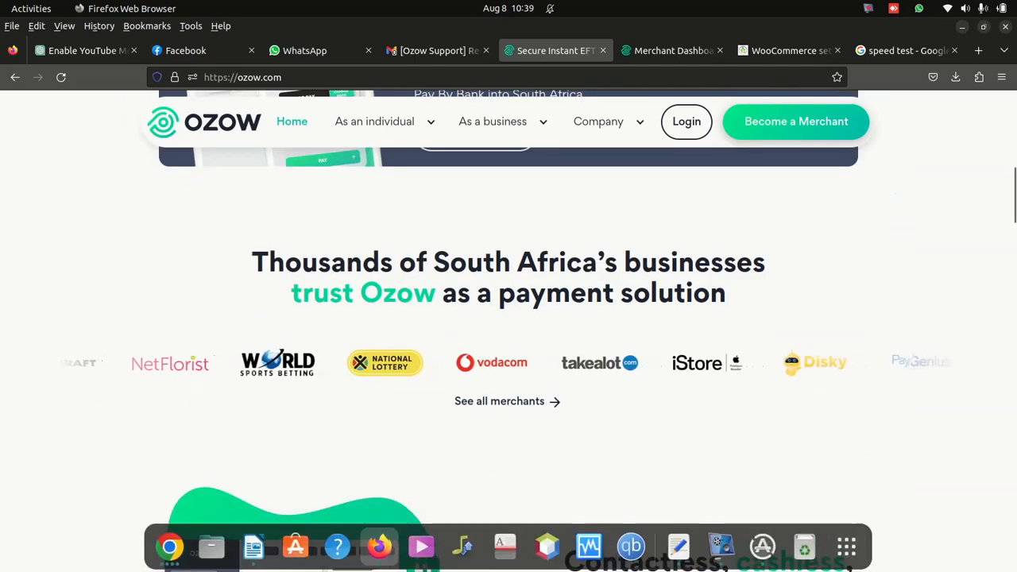
pyautogui.click(721, 546)
pyautogui.moveTo(863, 520); pyautogui.dragTo(759, 182)
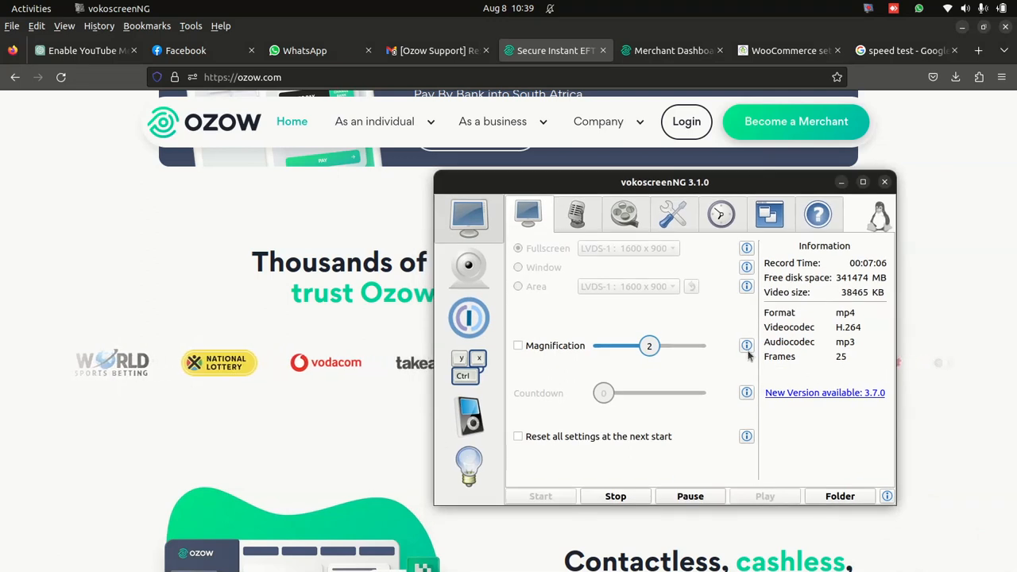
pyautogui.click(839, 182)
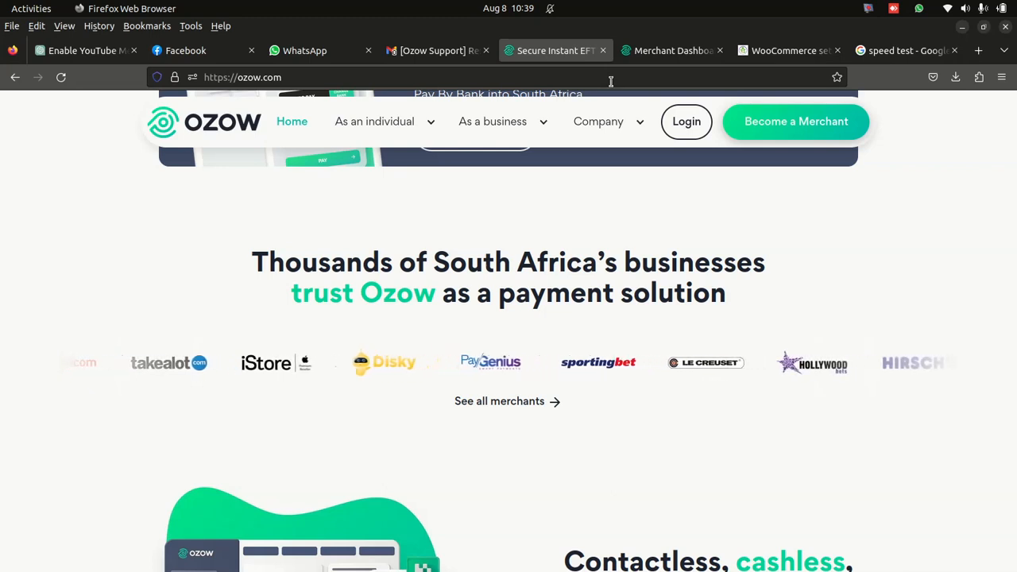
pyautogui.moveTo(423, 571)
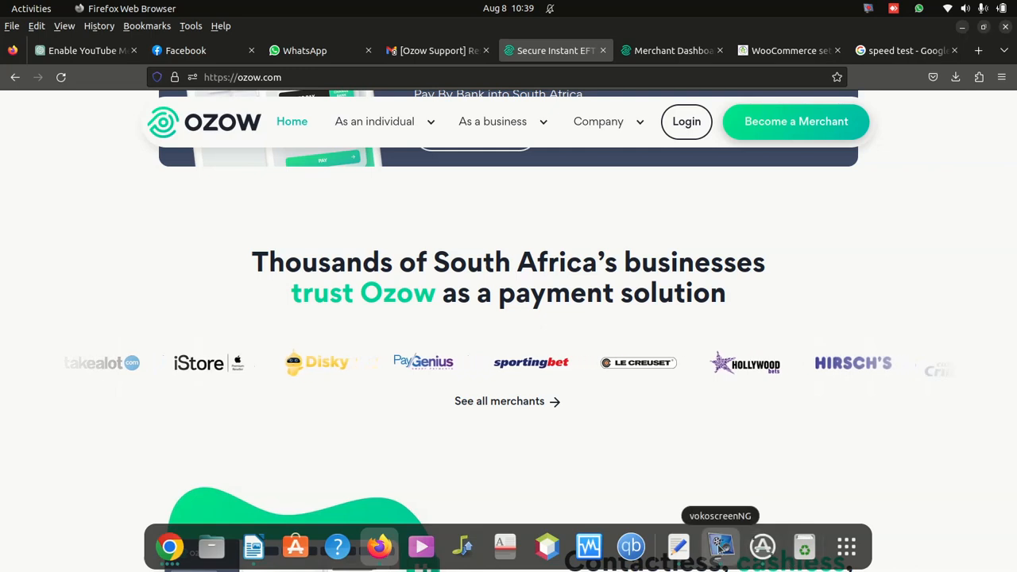
pyautogui.click(720, 547)
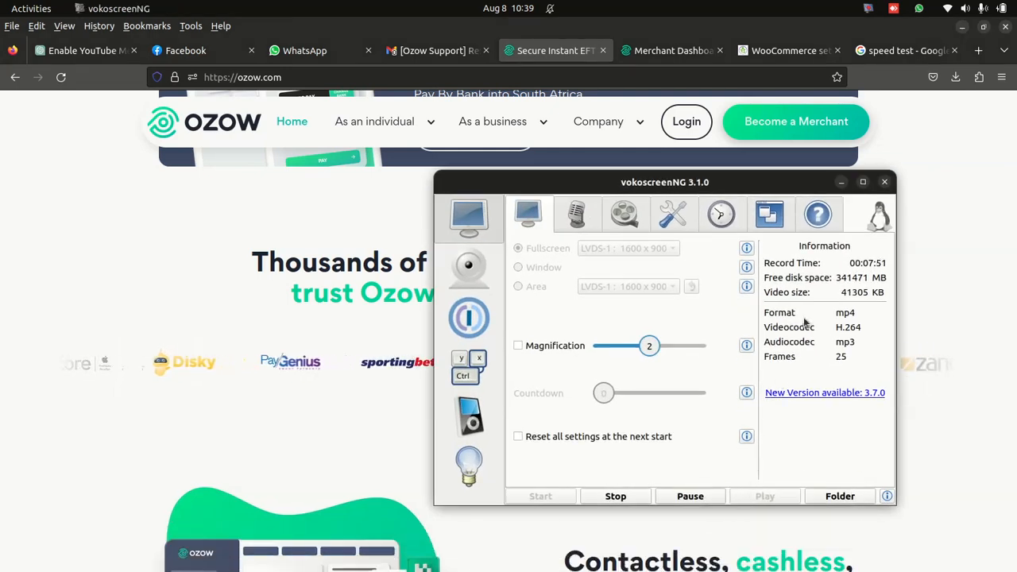
pyautogui.moveTo(673, 172); pyautogui.dragTo(370, 233)
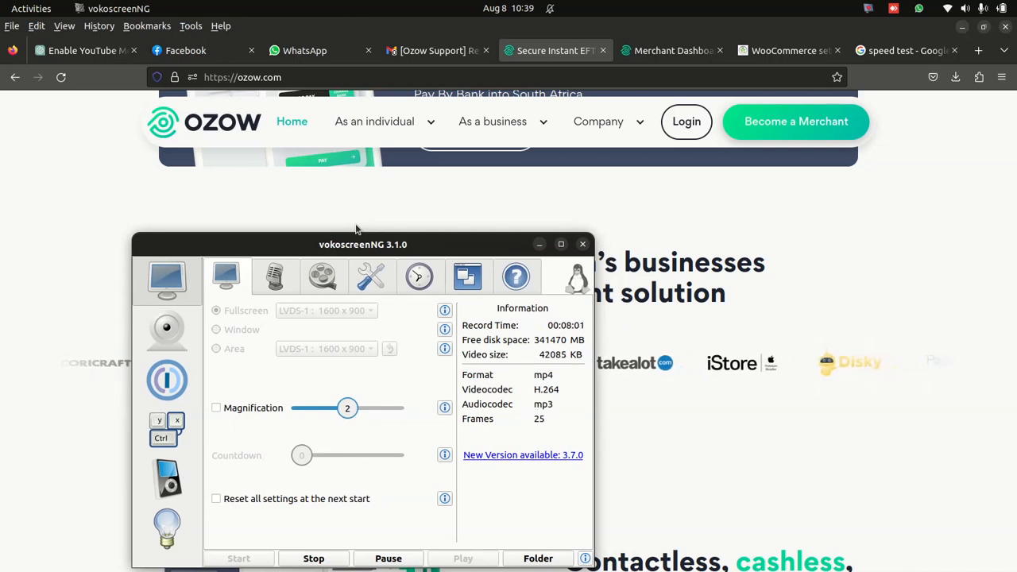
pyautogui.moveTo(384, 250); pyautogui.dragTo(509, 150)
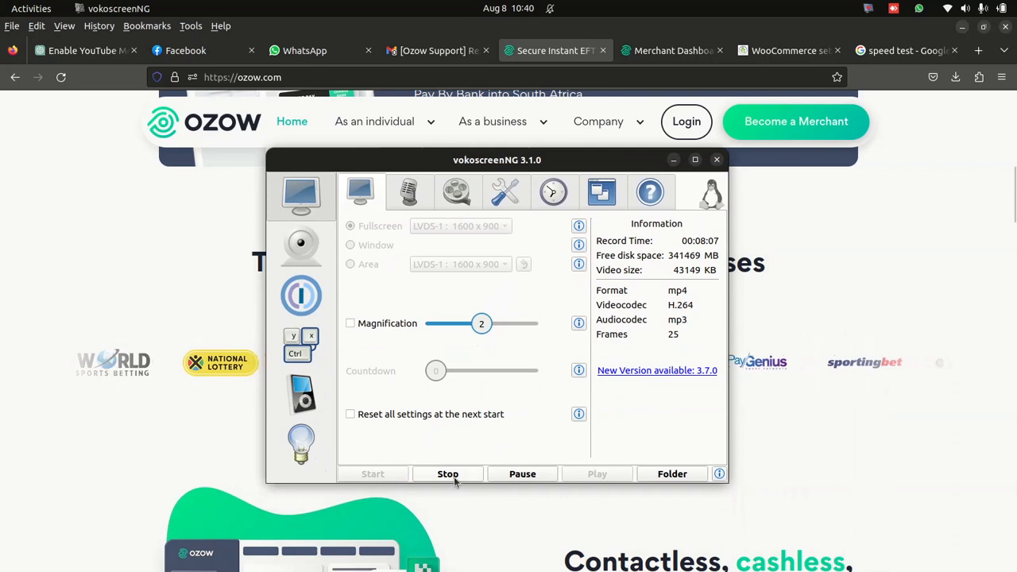